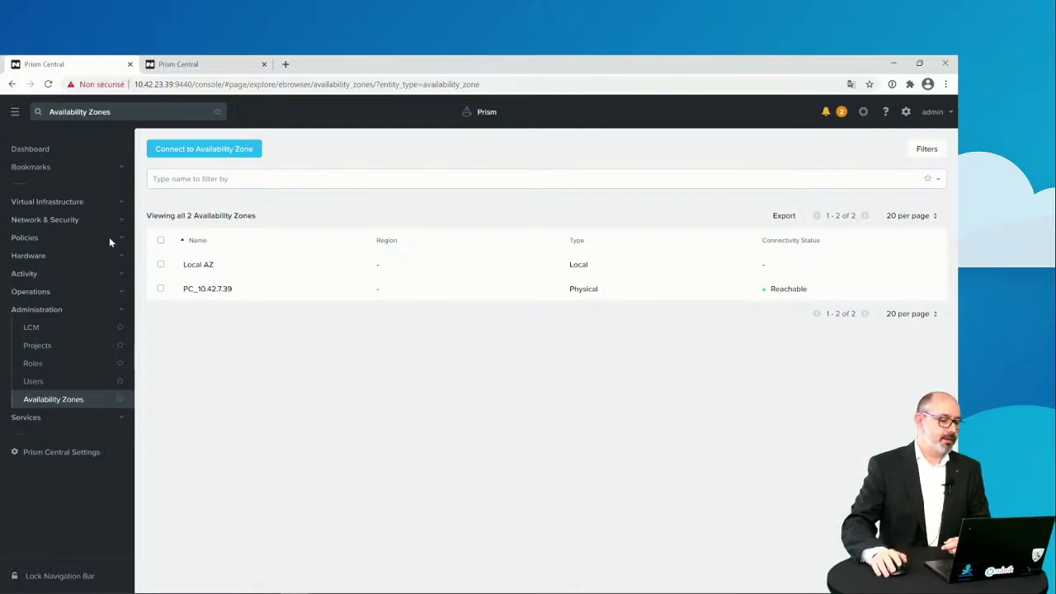
# Start a new category in the virtual infrastructure categories, with the name DB and the purpose "tes"
pyautogui.click(33, 241)
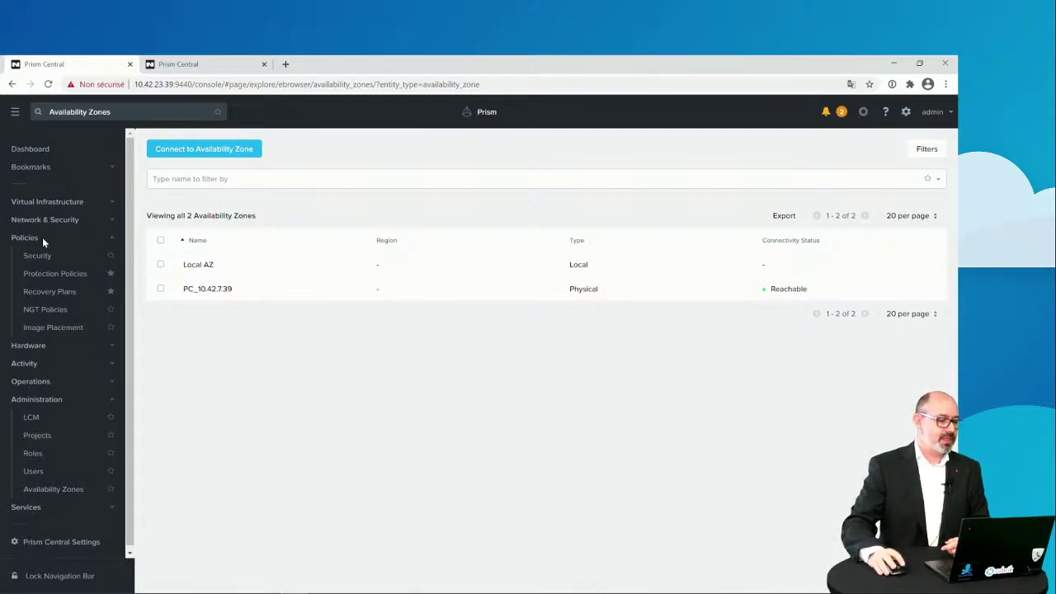
pyautogui.click(65, 205)
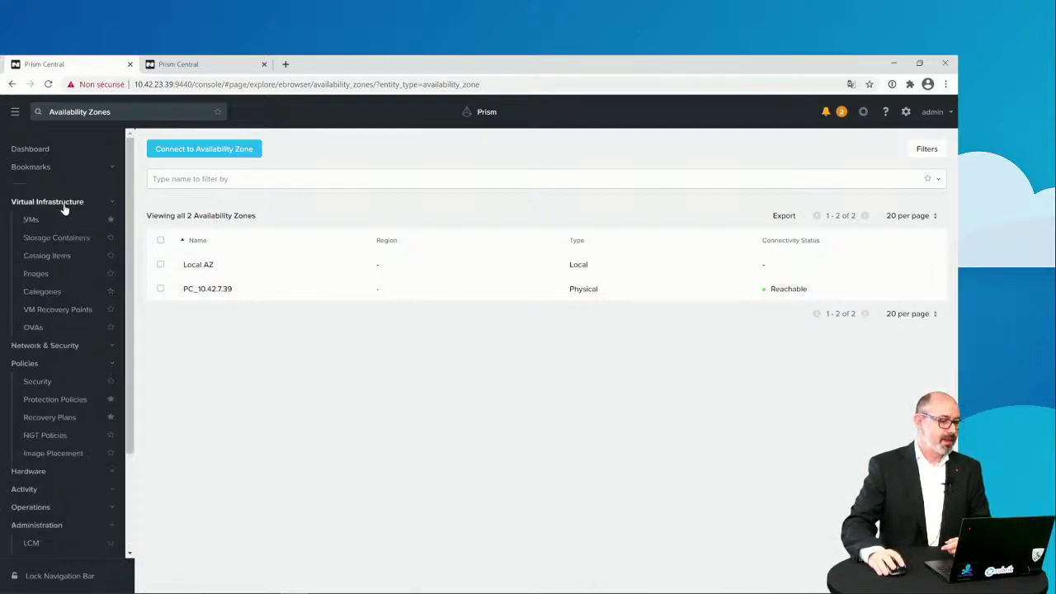
pyautogui.click(41, 292)
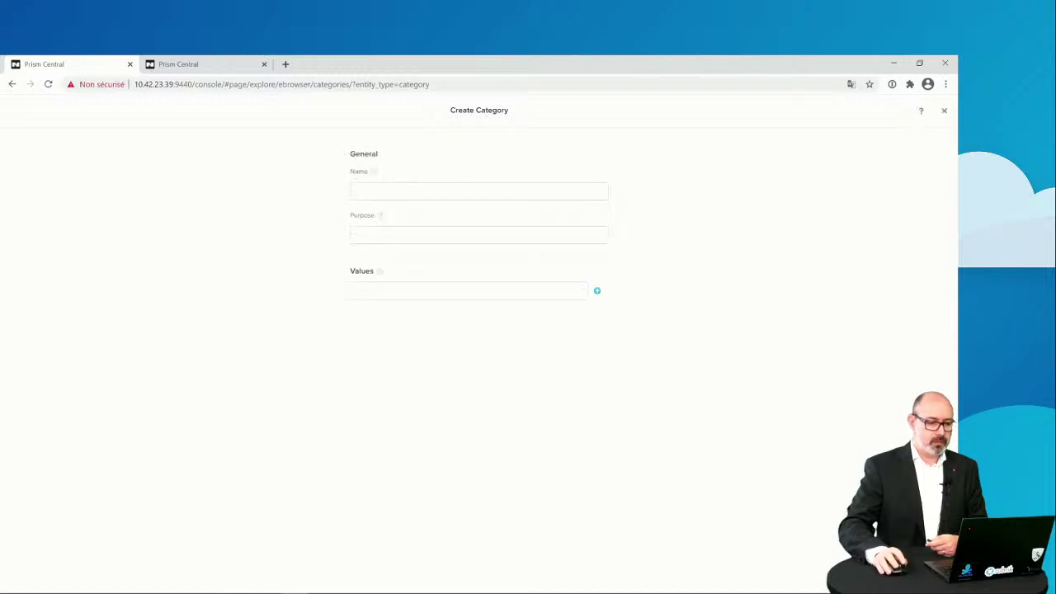
pyautogui.write('test')
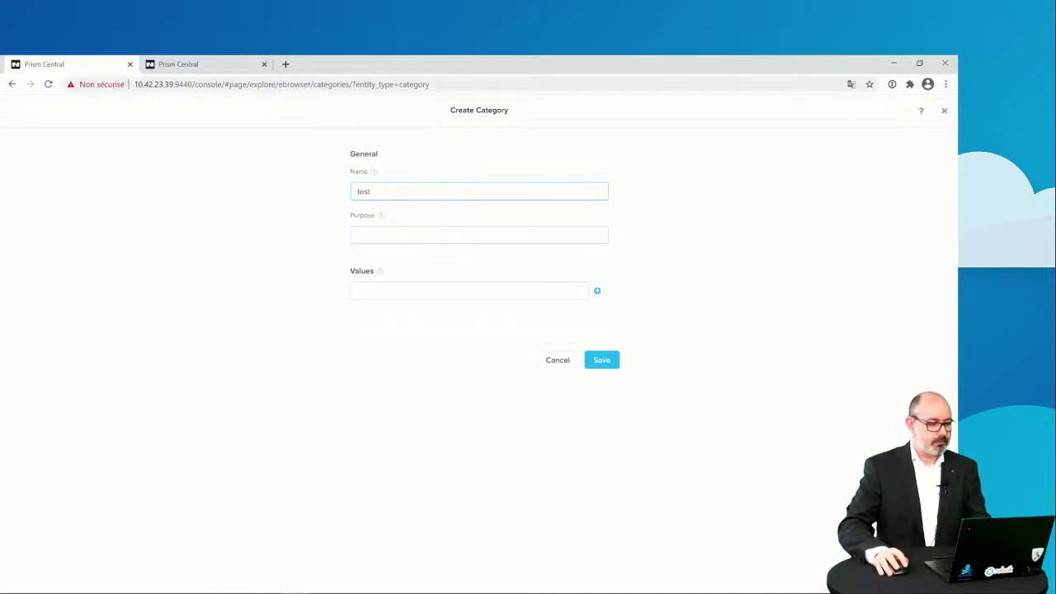
pyautogui.click(456, 235)
pyautogui.write('tes')
pyautogui.moveTo(445, 191); pyautogui.dragTo(347, 198)
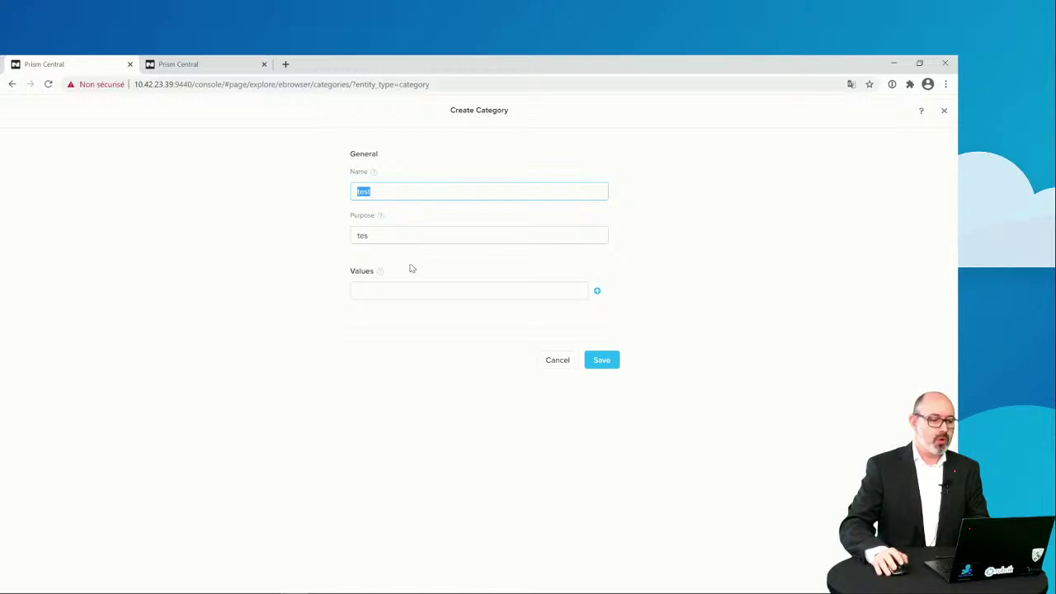
pyautogui.moveTo(388, 192); pyautogui.dragTo(314, 201)
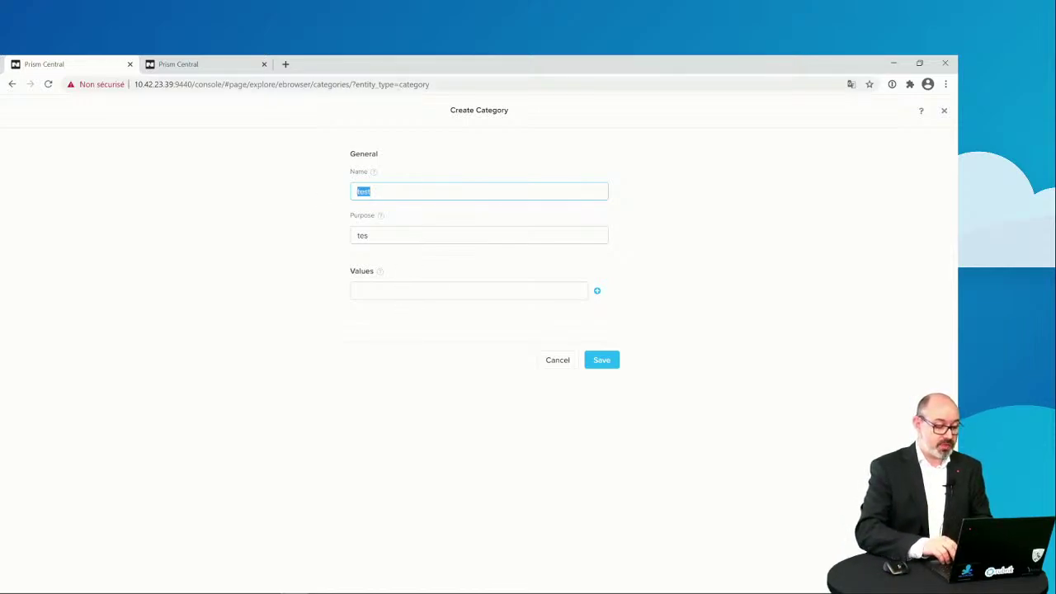
pyautogui.write('DB')
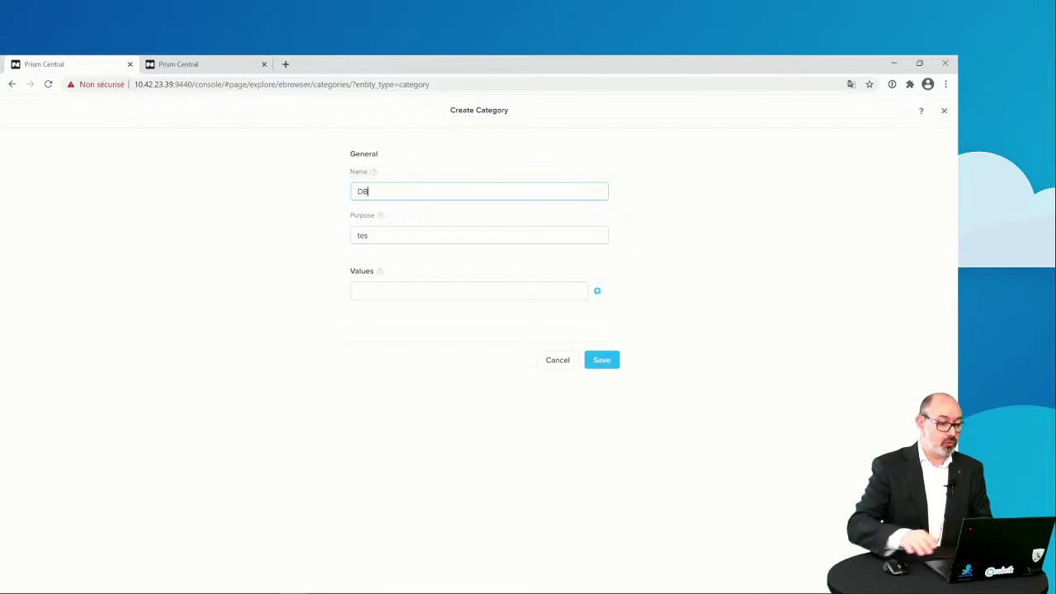
# Add the values SQL, MySQL and ORACLE to the DB category and save it
pyautogui.click(357, 290)
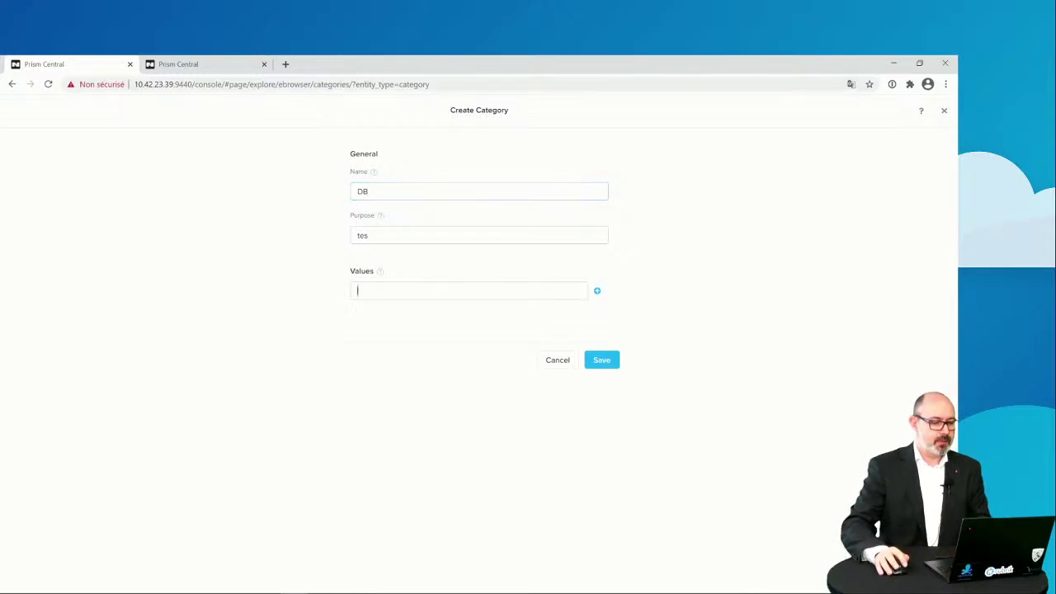
pyautogui.click(597, 292)
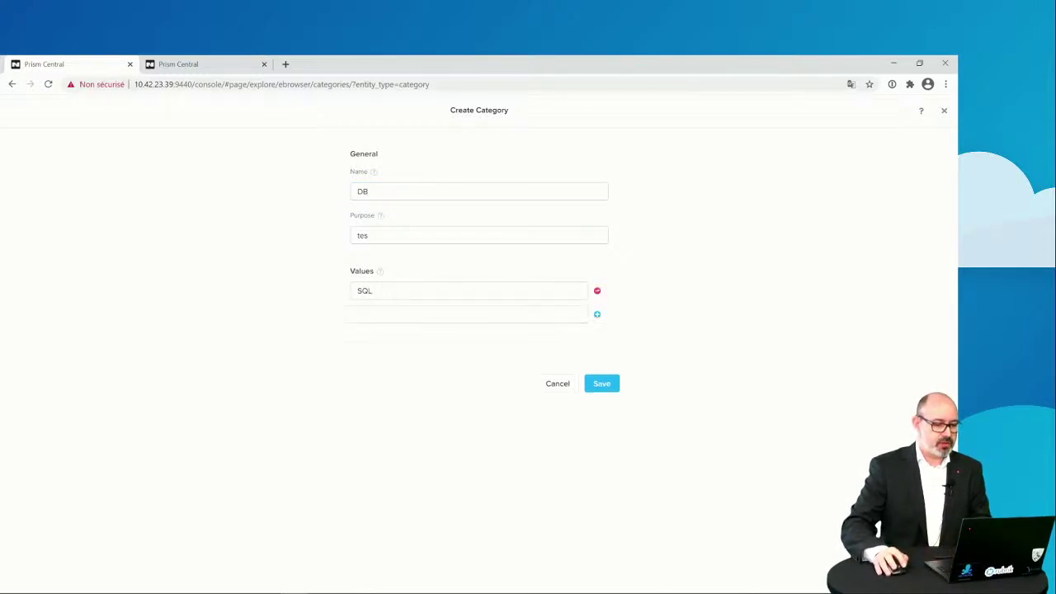
pyautogui.write('MySQL')
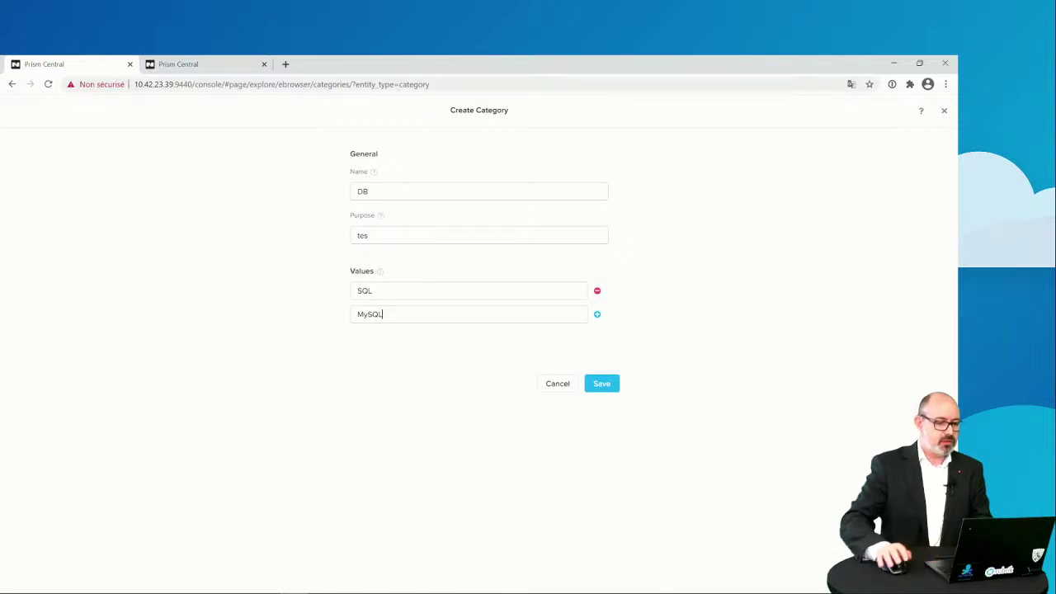
pyautogui.click(597, 316)
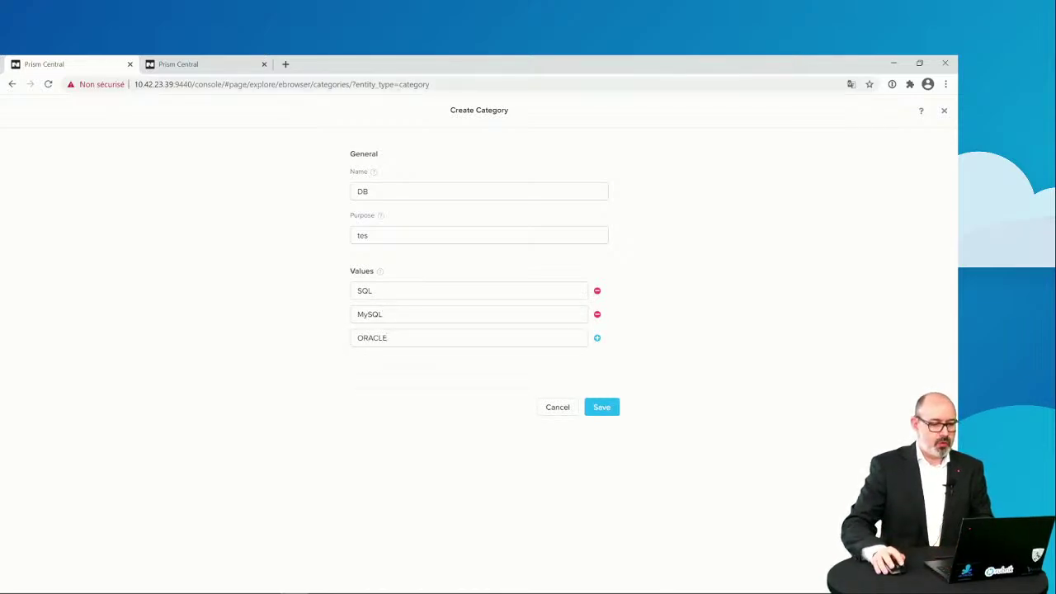
pyautogui.click(597, 339)
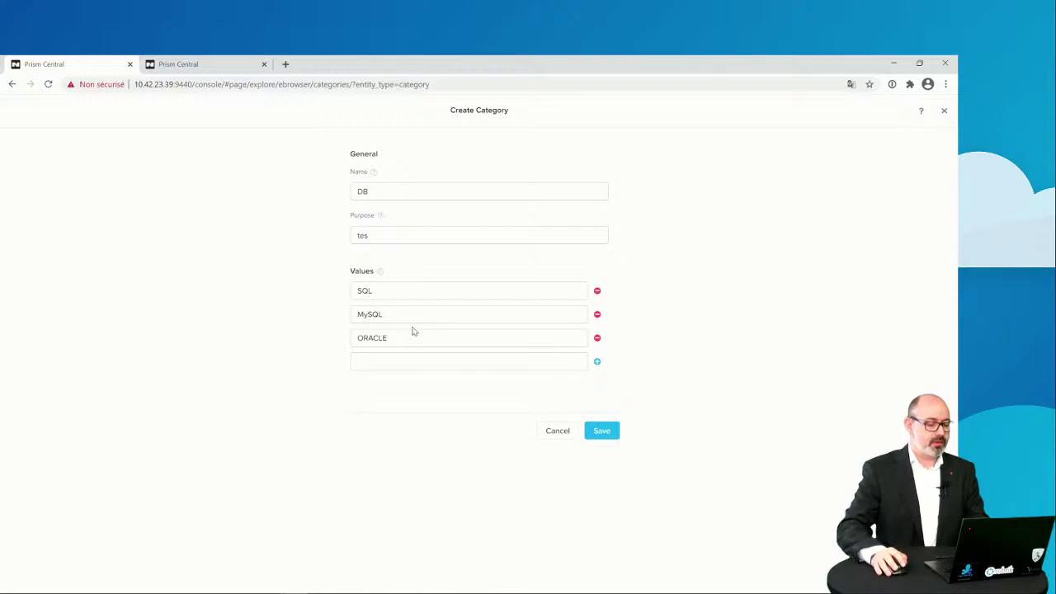
pyautogui.click(608, 424)
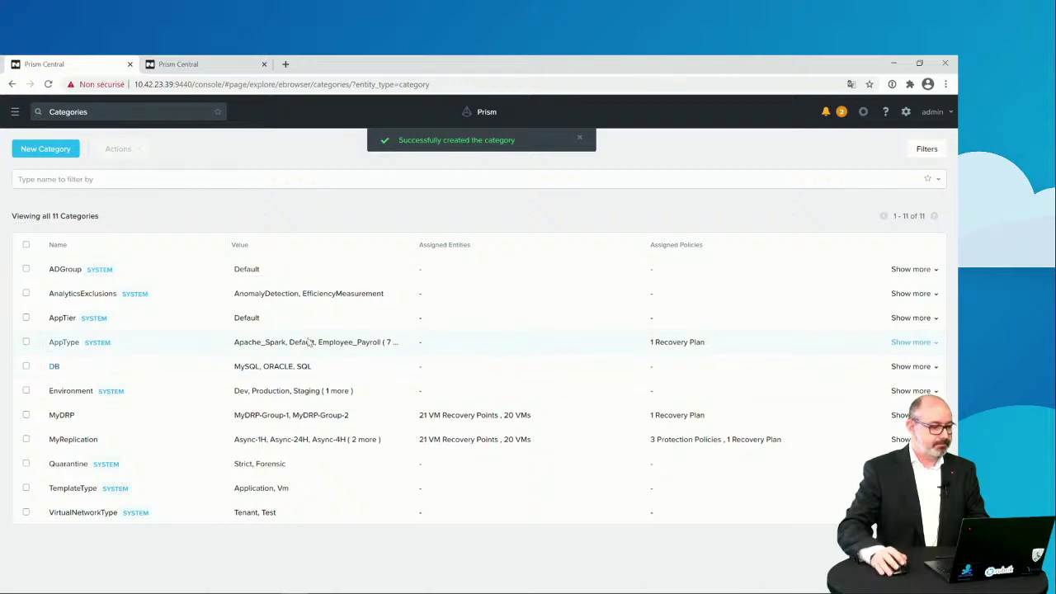
# Start a new protection policy and name it Test
pyautogui.click(15, 113)
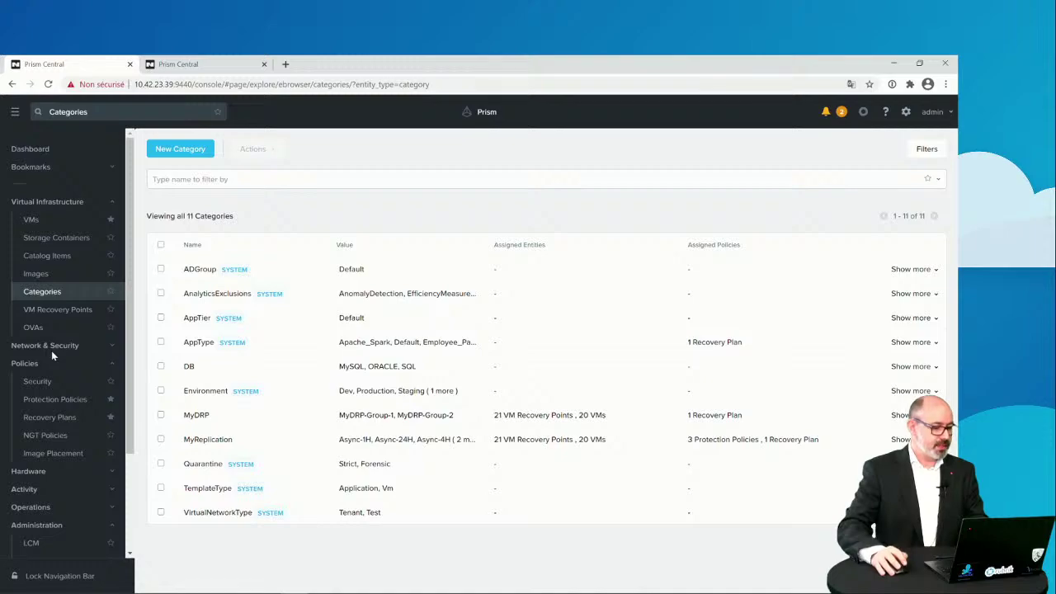
pyautogui.click(69, 404)
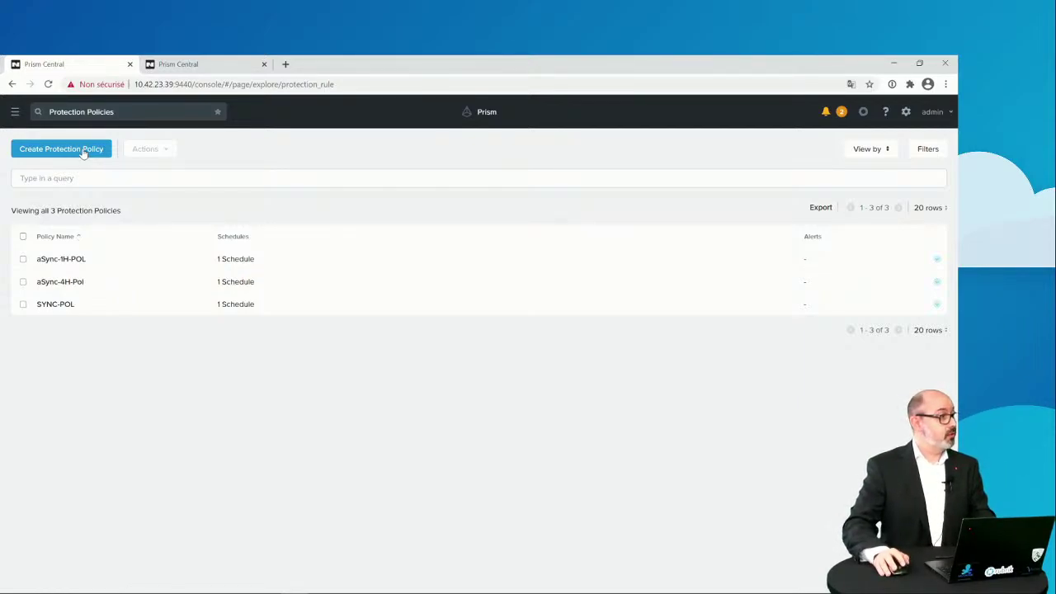
pyautogui.click(83, 152)
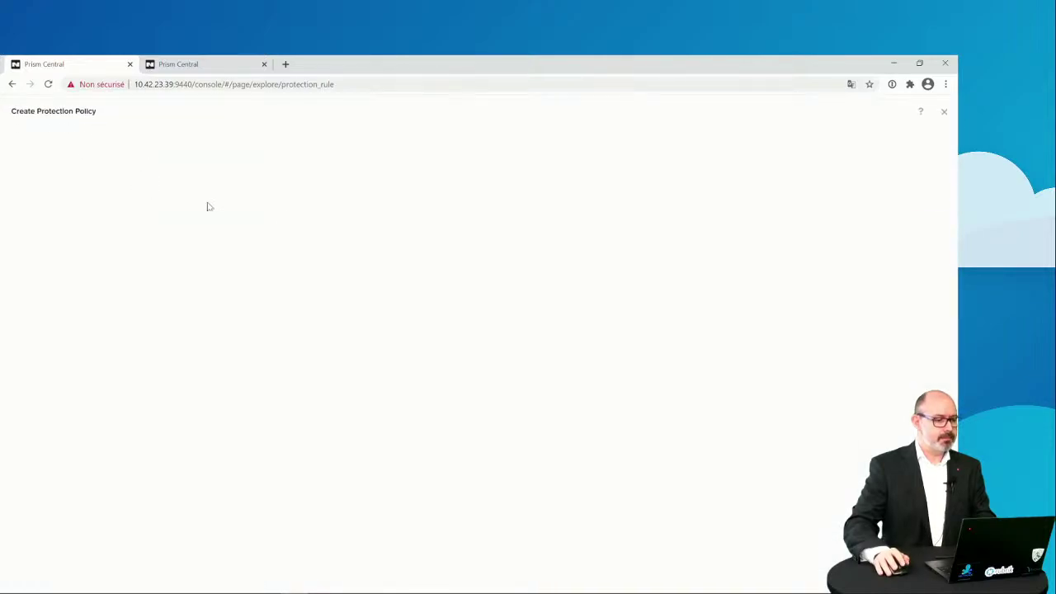
pyautogui.click(287, 216)
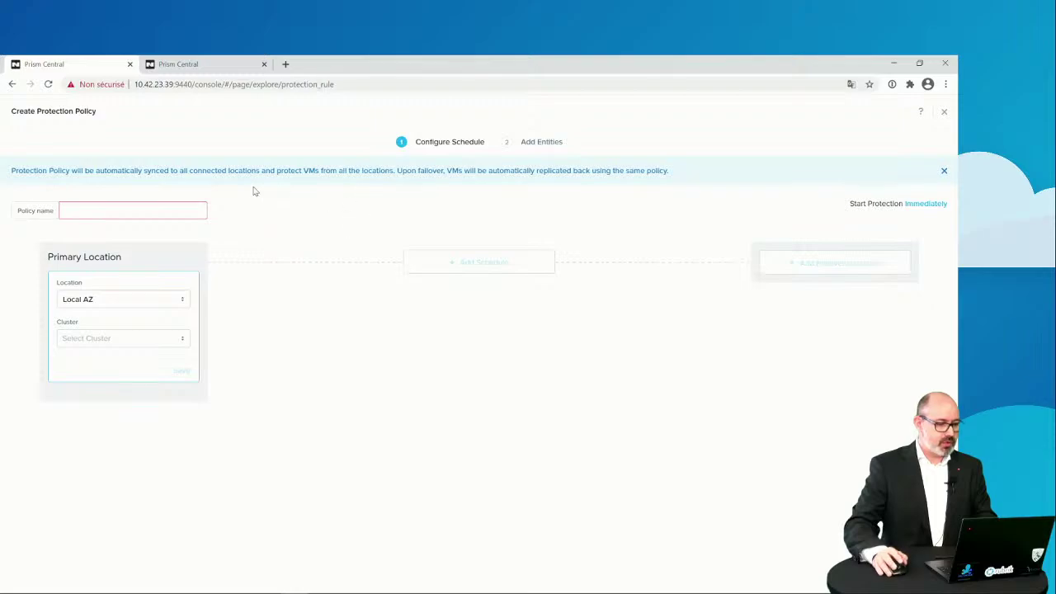
pyautogui.click(193, 210)
pyautogui.write('Test')
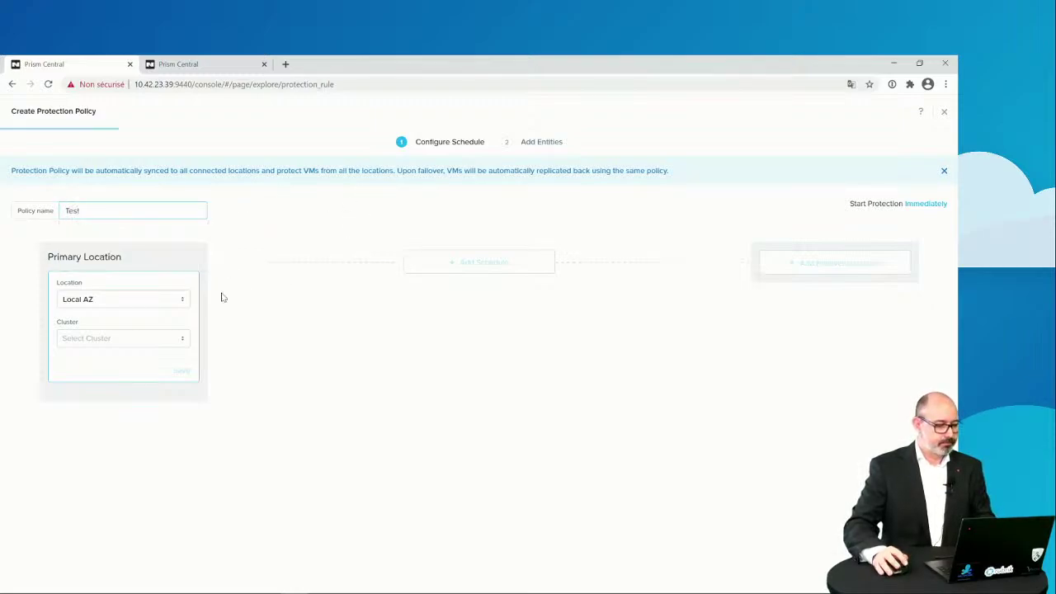
# Set the policy's primary location to Local AZ with cluster PHX-POC023 and save it
pyautogui.click(170, 302)
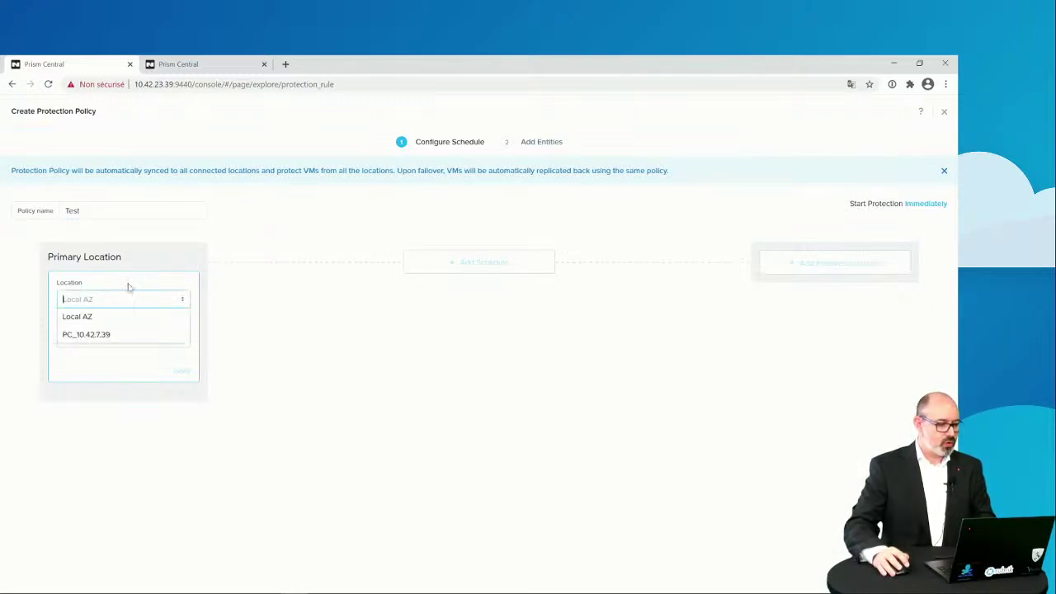
pyautogui.moveTo(77, 315); pyautogui.dragTo(132, 257)
pyautogui.click(132, 257)
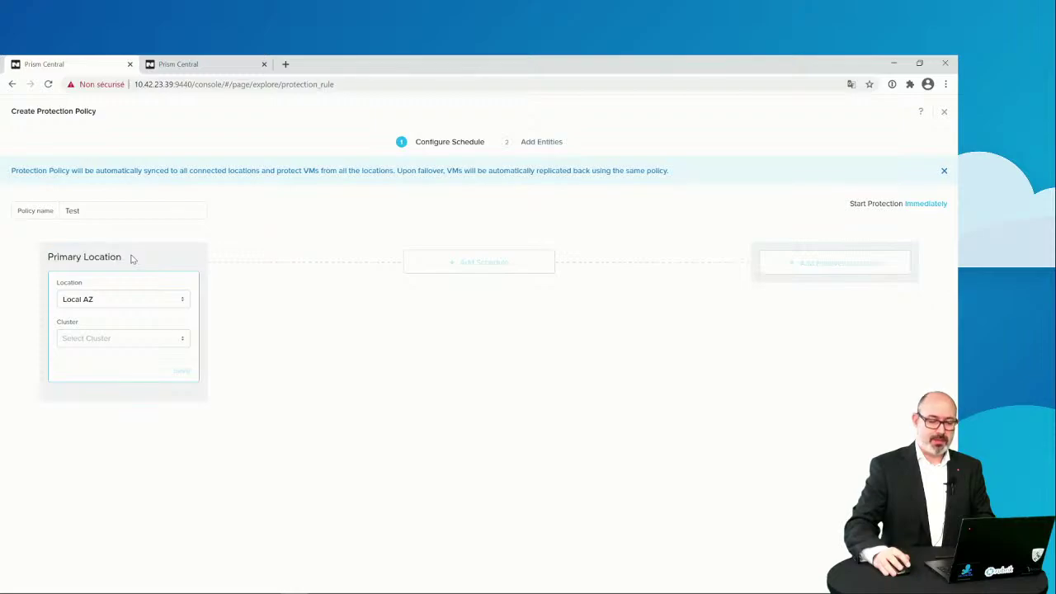
pyautogui.click(143, 299)
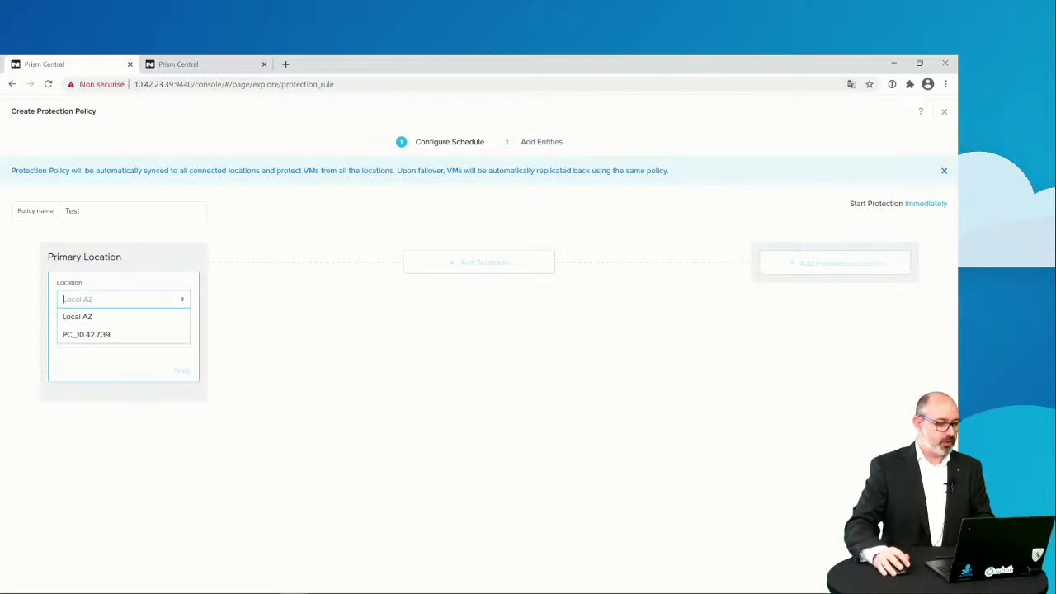
pyautogui.click(97, 314)
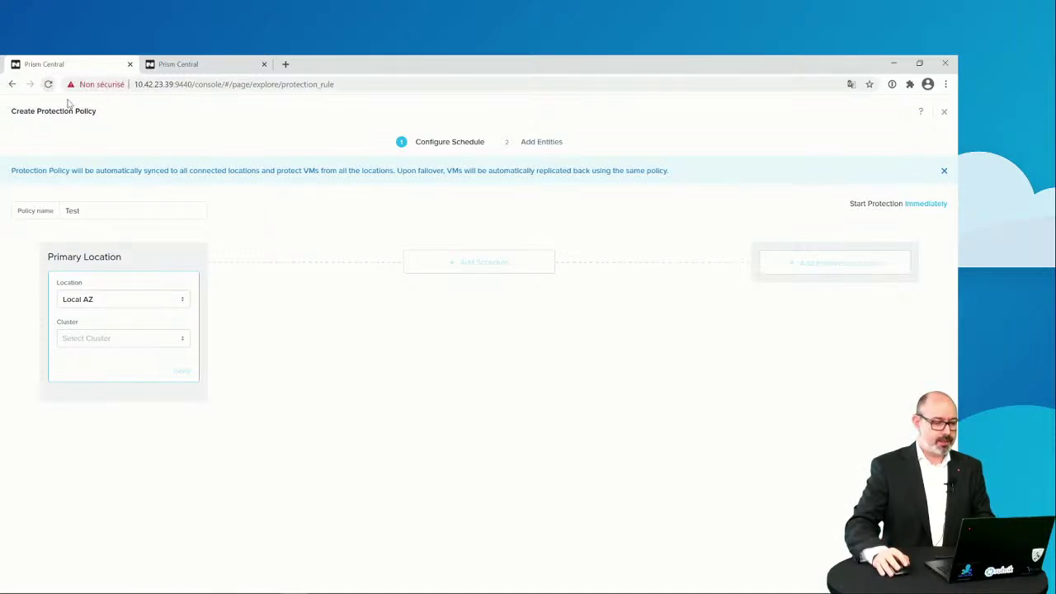
pyautogui.click(115, 338)
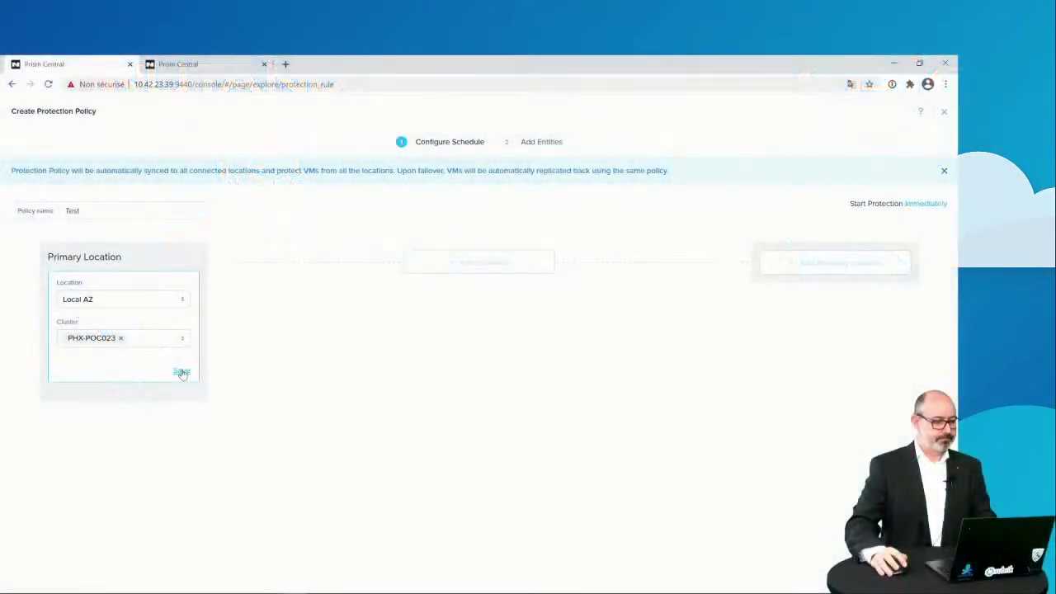
pyautogui.click(181, 373)
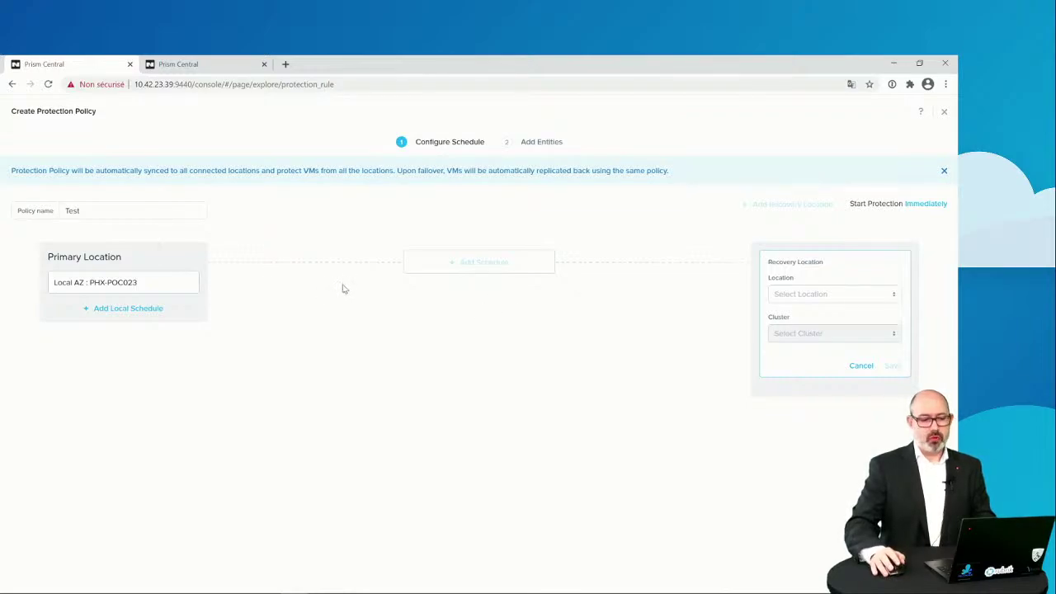
# Set the policy's recovery location to PC_10.42.7.39 with cluster PHX-POC007 and save it
pyautogui.click(841, 294)
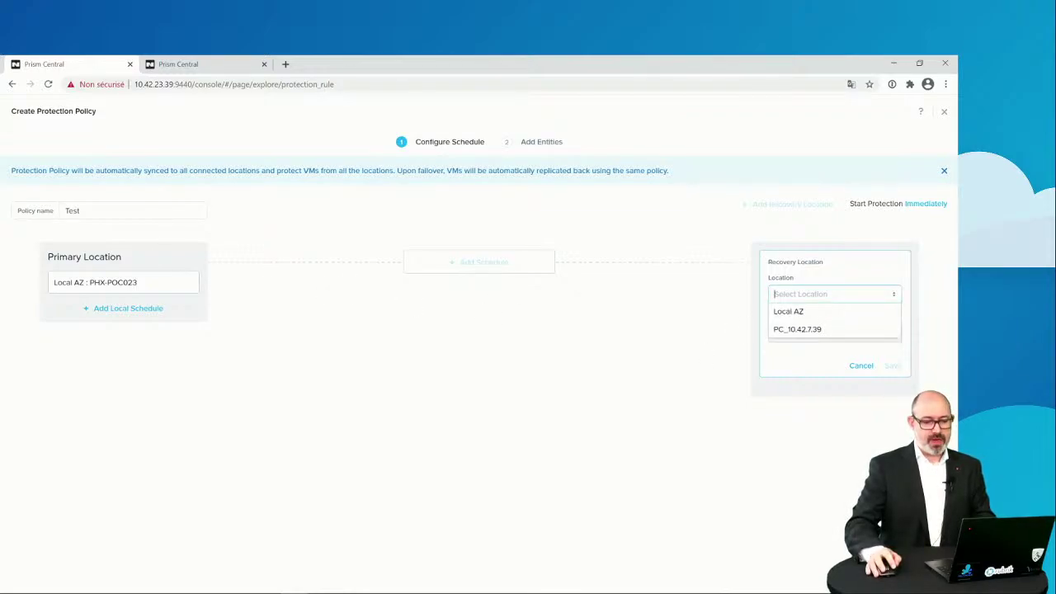
pyautogui.click(800, 330)
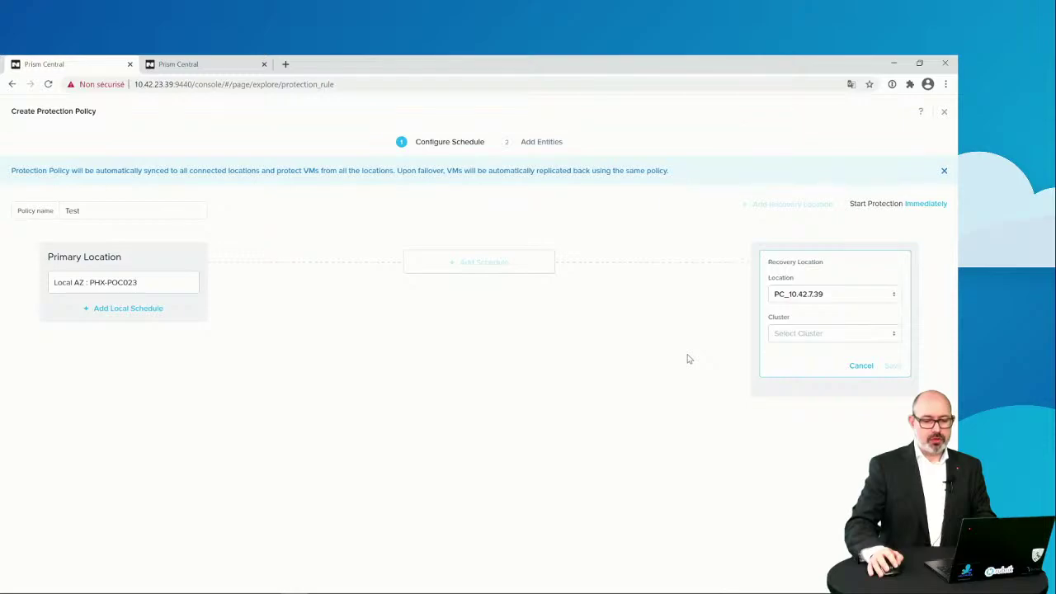
pyautogui.click(843, 333)
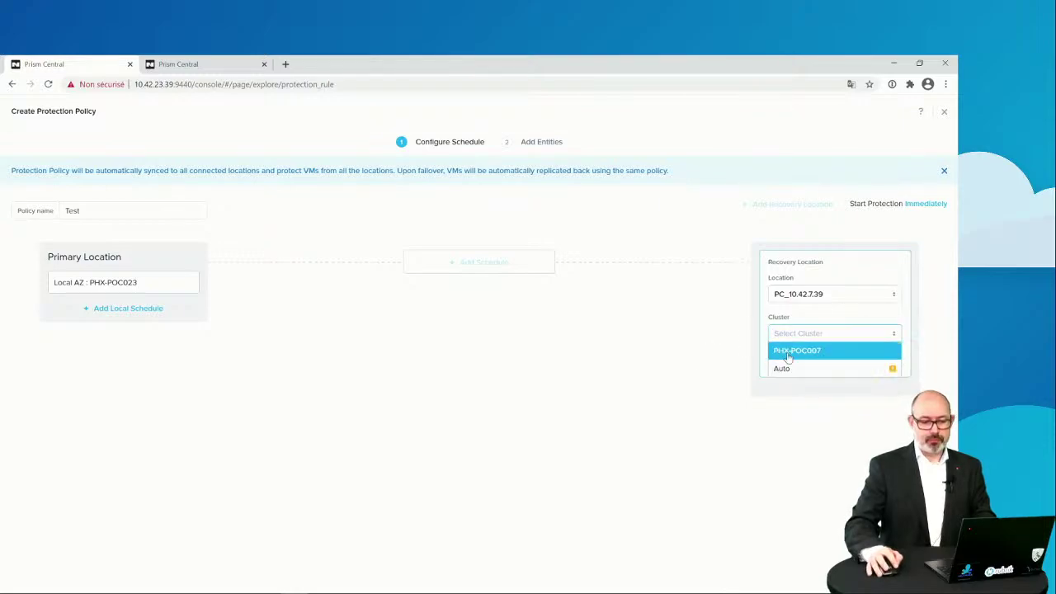
pyautogui.click(793, 350)
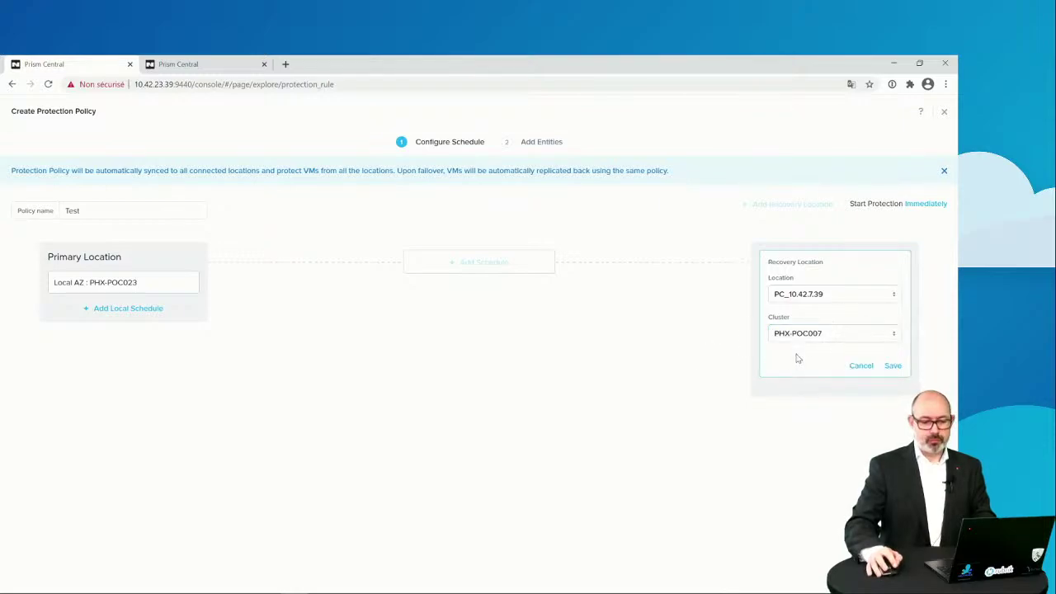
pyautogui.click(894, 365)
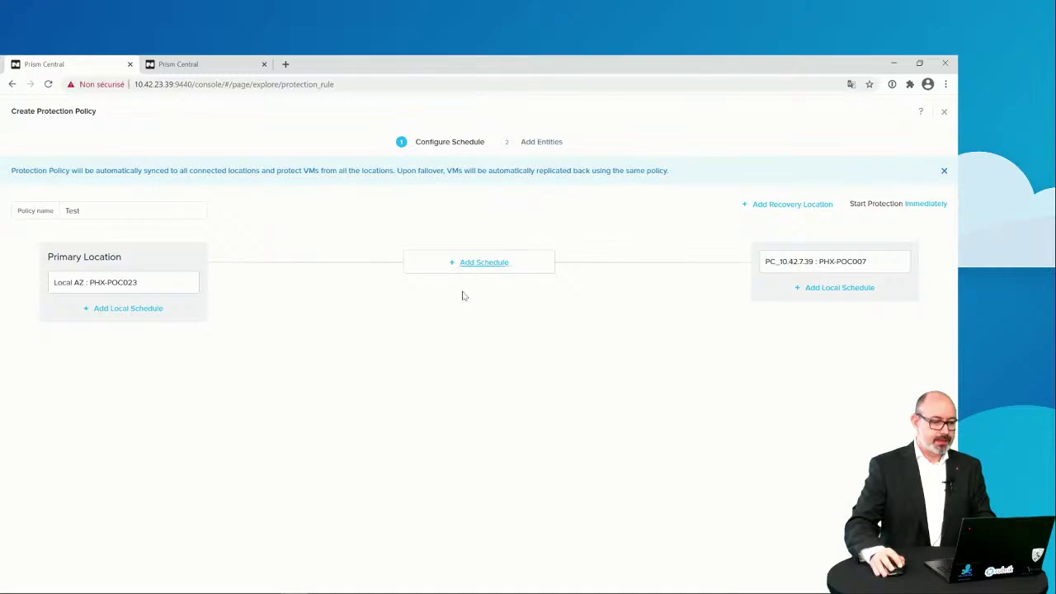
# Add an asynchronous schedule between the two locations that takes a snapshot every 4 hours, and save it
pyautogui.click(466, 265)
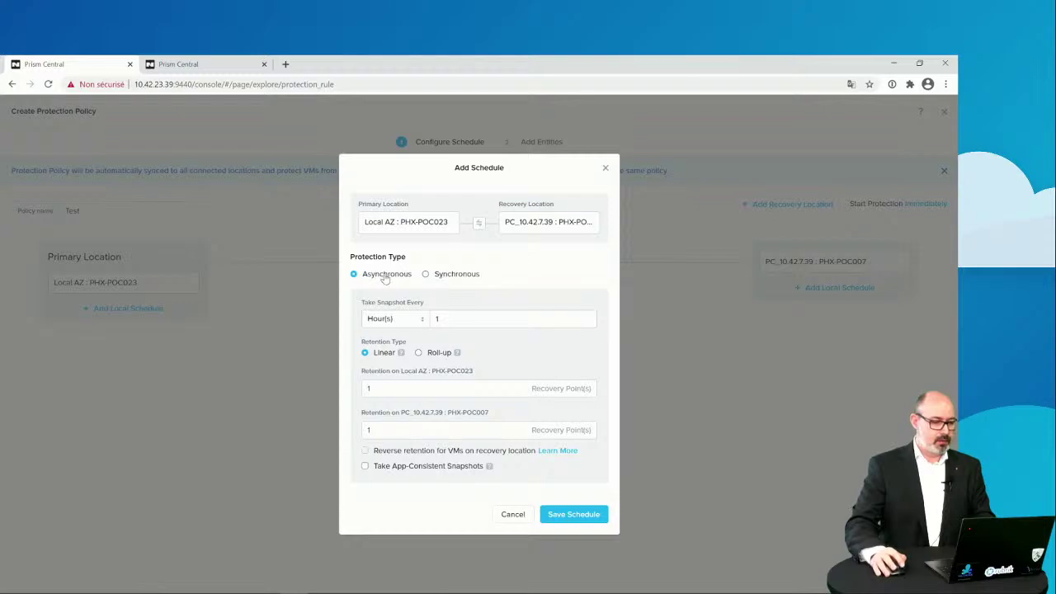
pyautogui.click(437, 318)
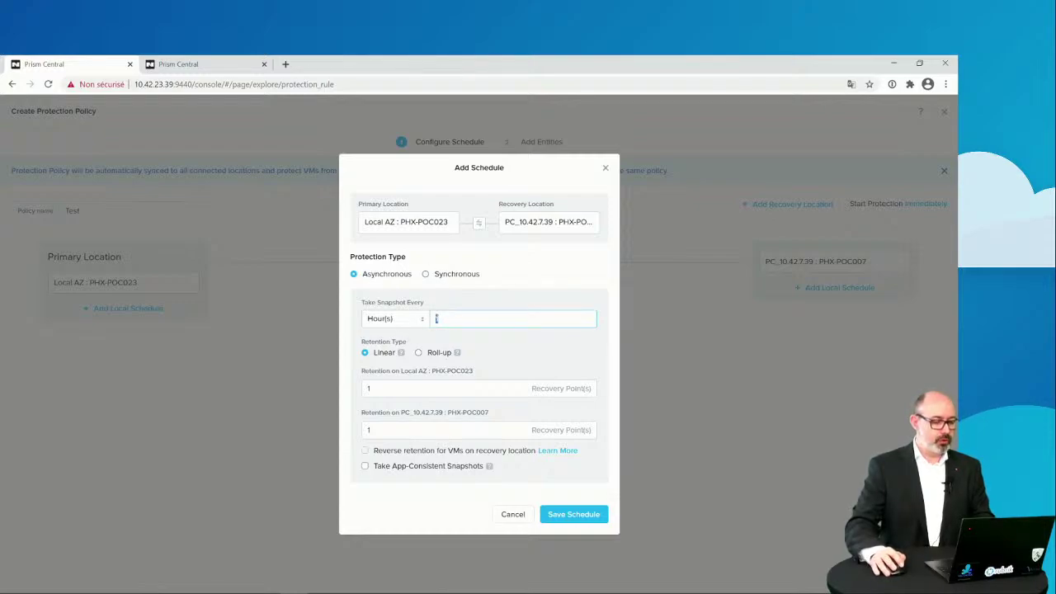
pyautogui.press('BackSpace')
pyautogui.write('4')
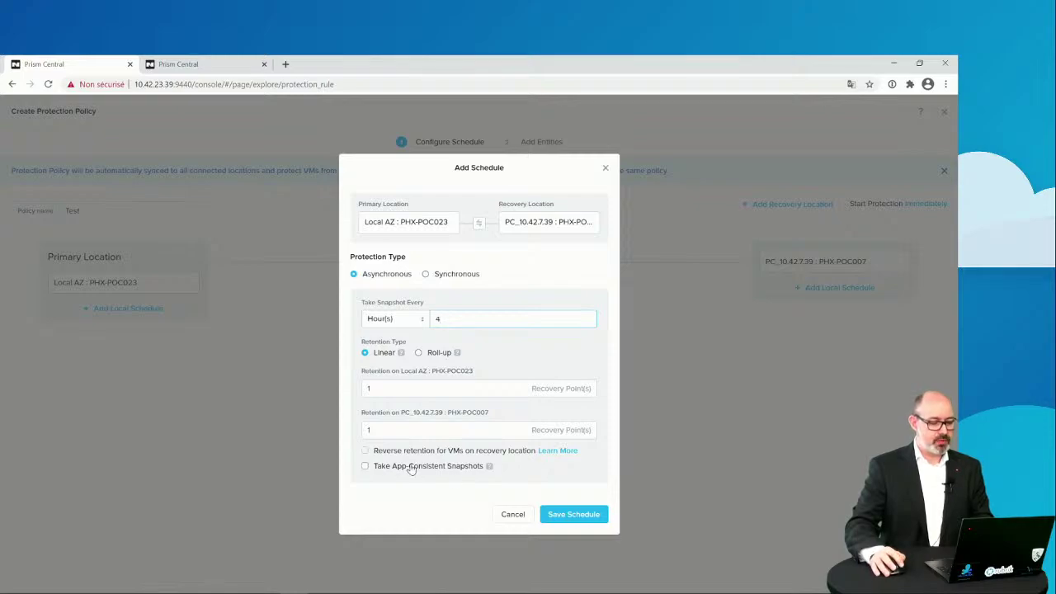
pyautogui.click(591, 515)
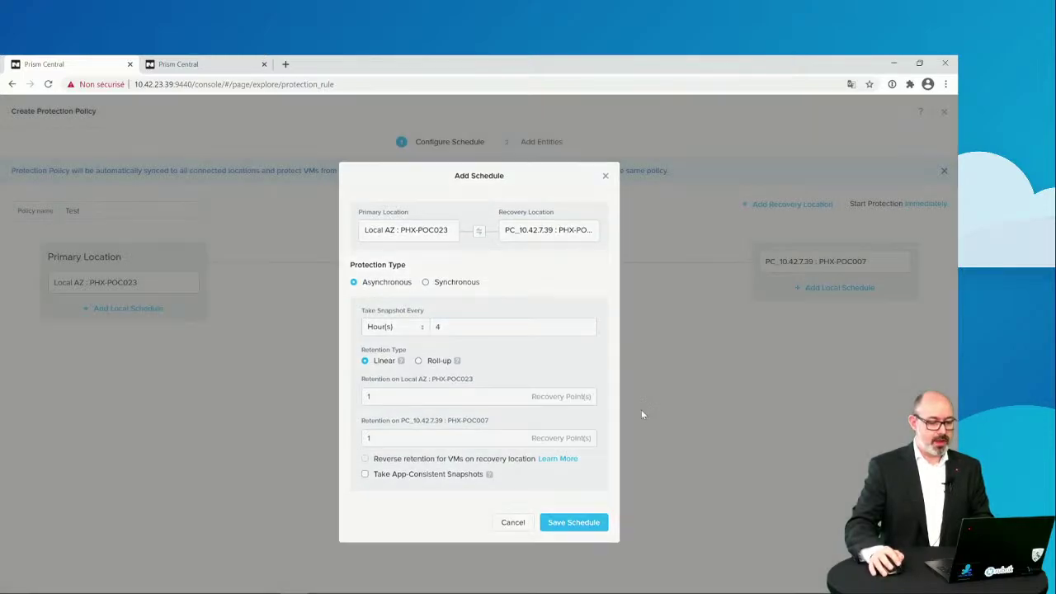
# Continue to the Test policy's entities, search the categories for "asy", and add the MyReplication : Async-8H category
pyautogui.click(924, 572)
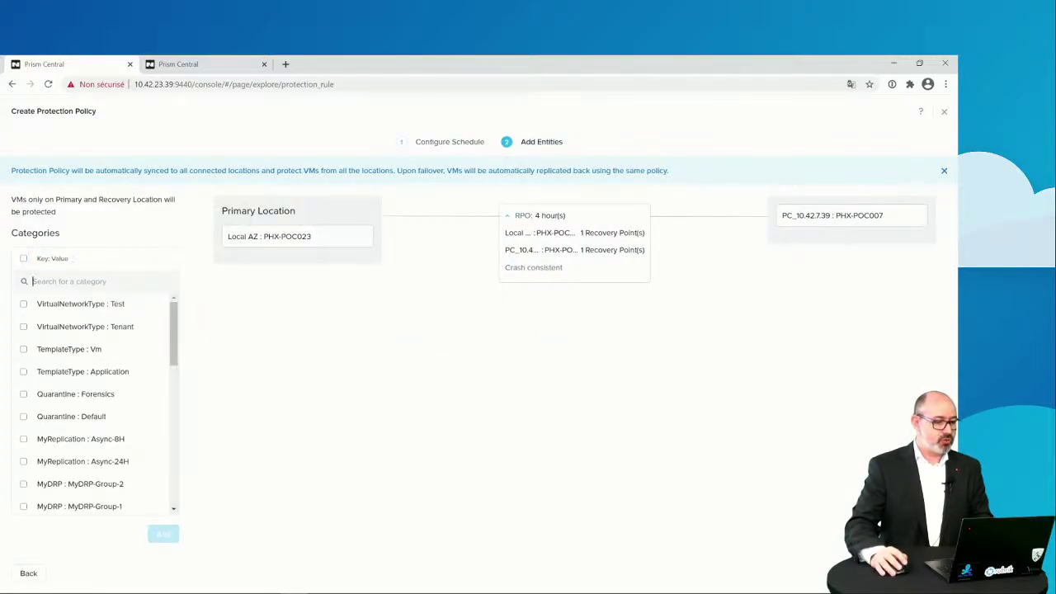
pyautogui.write('dr')
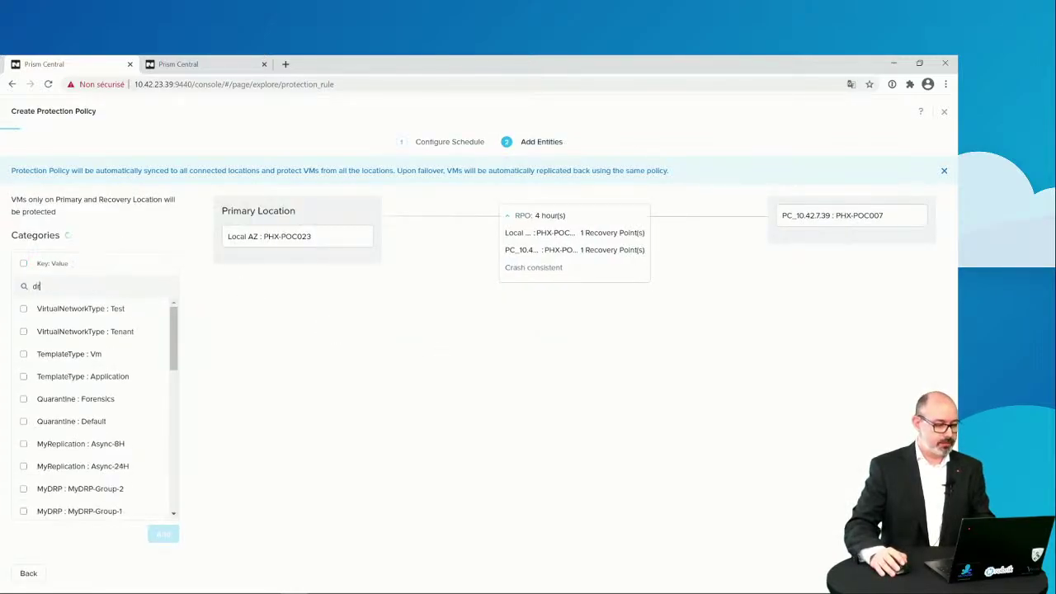
pyautogui.press('BackSpace')
pyautogui.press('BackSpace')
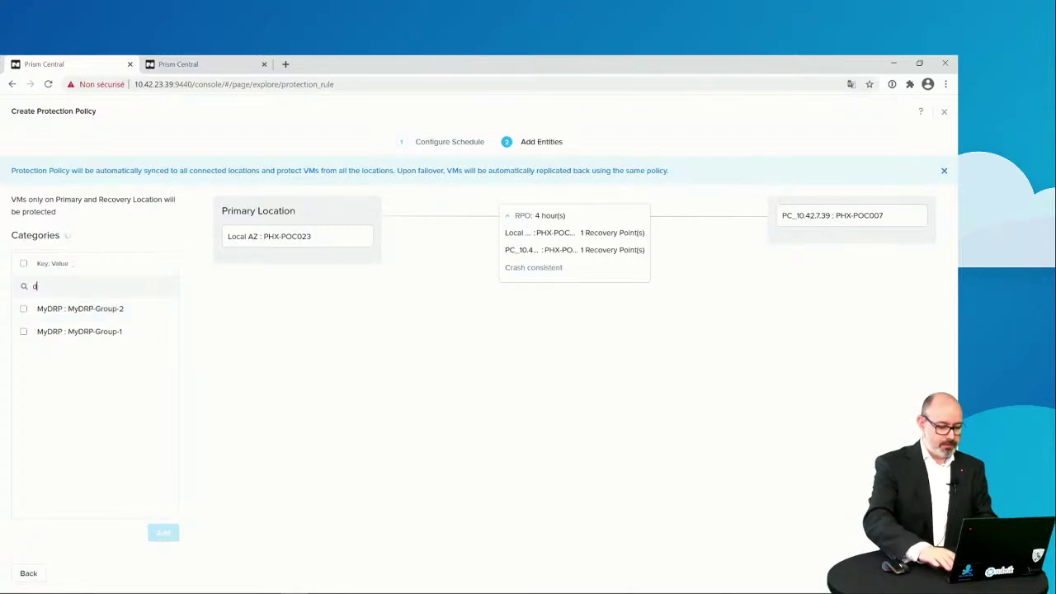
pyautogui.write('syn')
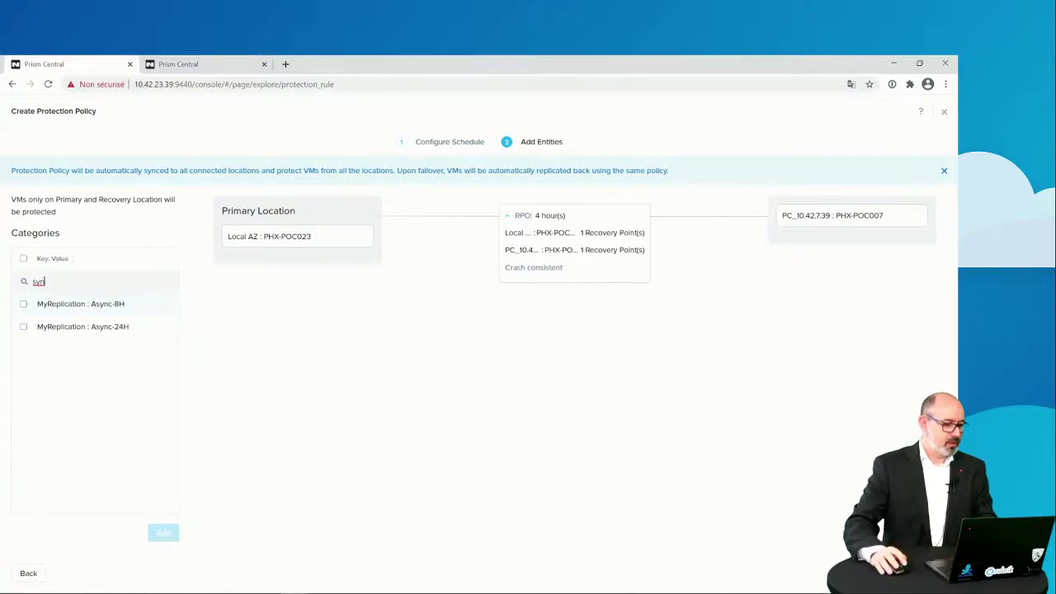
pyautogui.moveTo(44, 282); pyautogui.dragTo(6, 285)
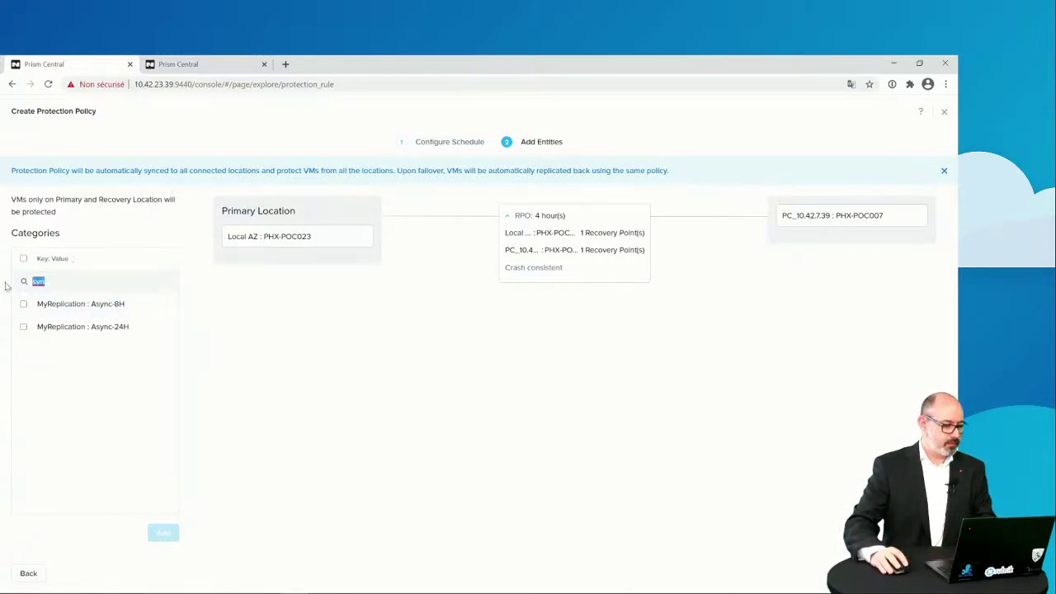
pyautogui.write('async')
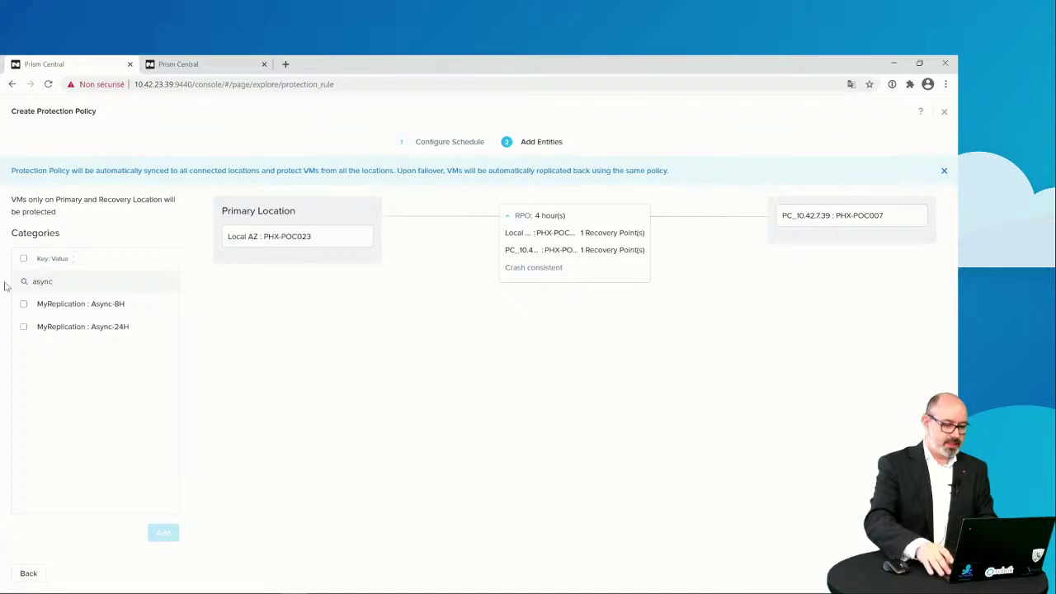
pyautogui.press('BackSpace')
pyautogui.press('BackSpace')
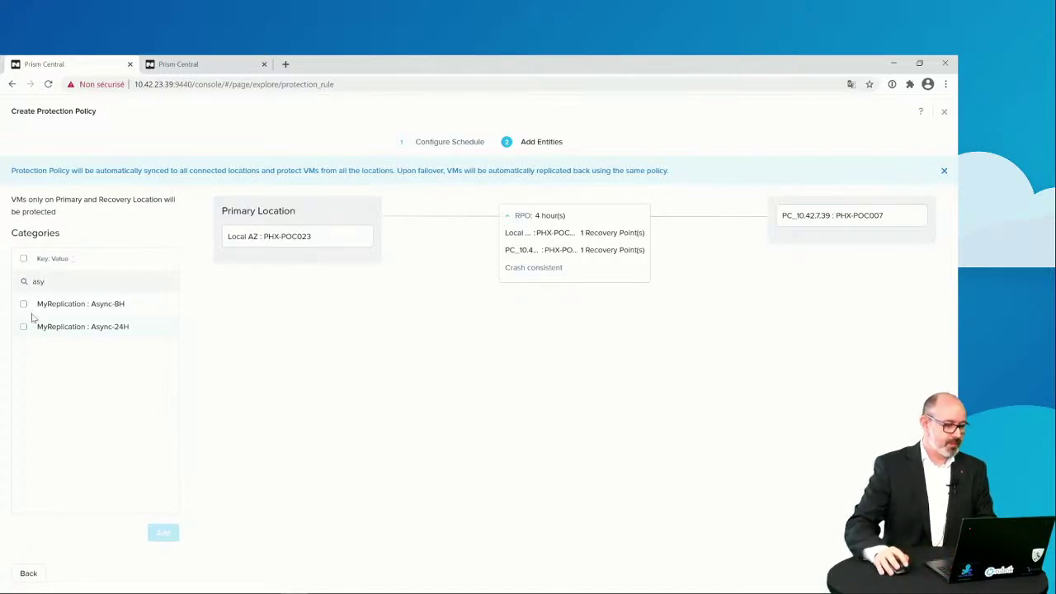
pyautogui.click(23, 303)
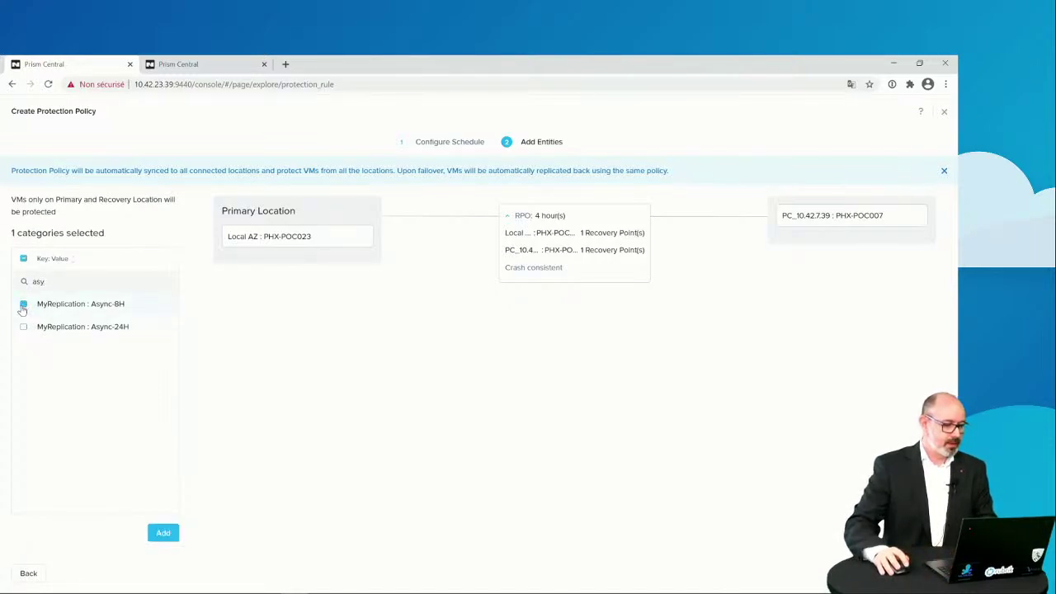
pyautogui.click(169, 533)
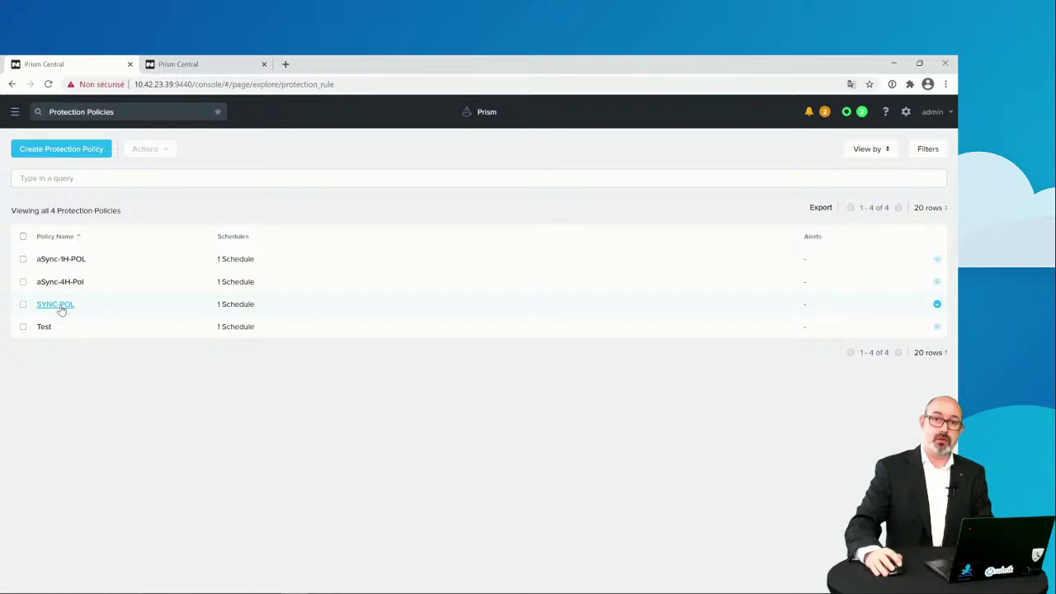
# Go to the recovery plans and review the summary of My-DR-Plan, closing it when done
pyautogui.click(14, 113)
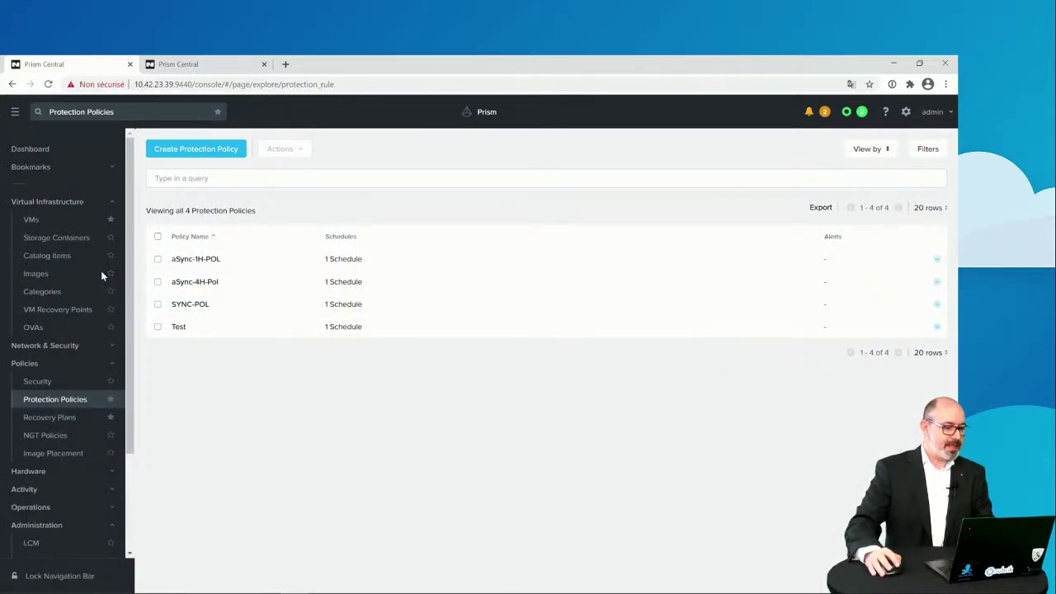
pyautogui.click(62, 423)
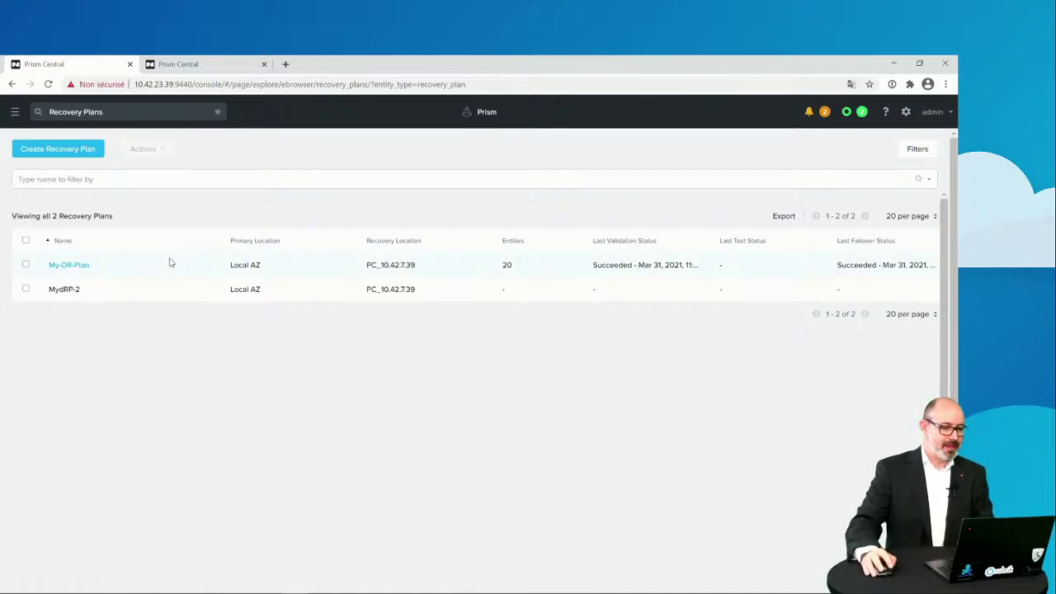
pyautogui.click(72, 266)
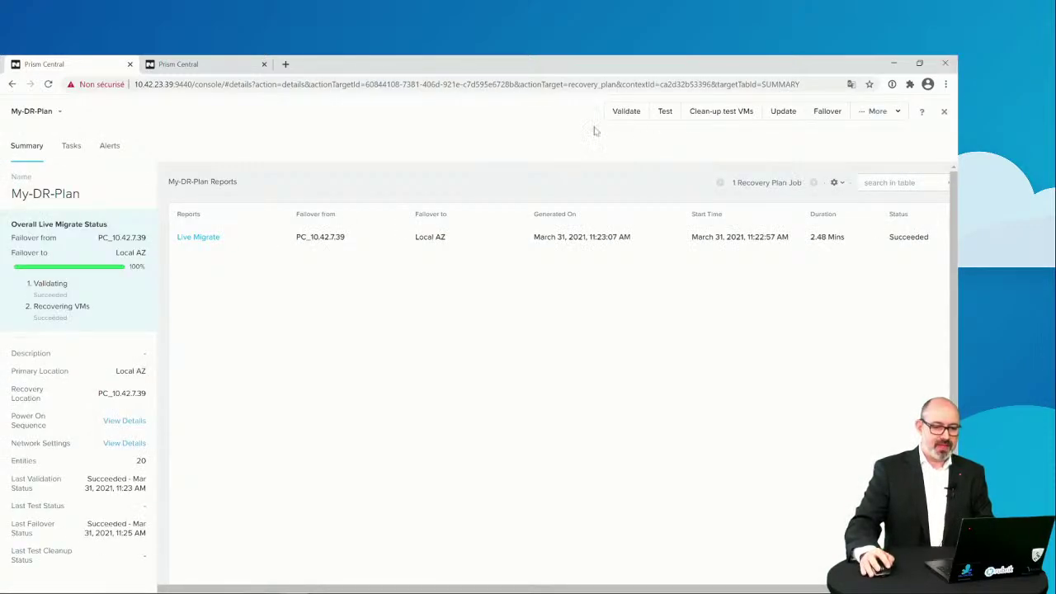
pyautogui.click(944, 113)
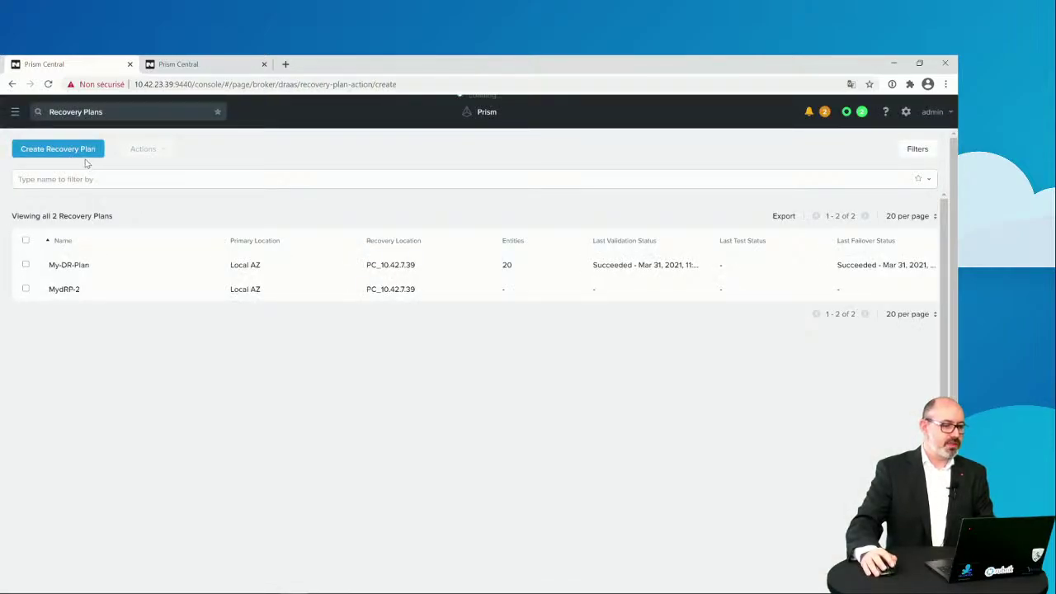
# Start a recovery plan named test with Local AZ as primary location and PC_10.42.7.39 as recovery location, and continue to its power-on sequence
pyautogui.click(86, 153)
pyautogui.write('test')
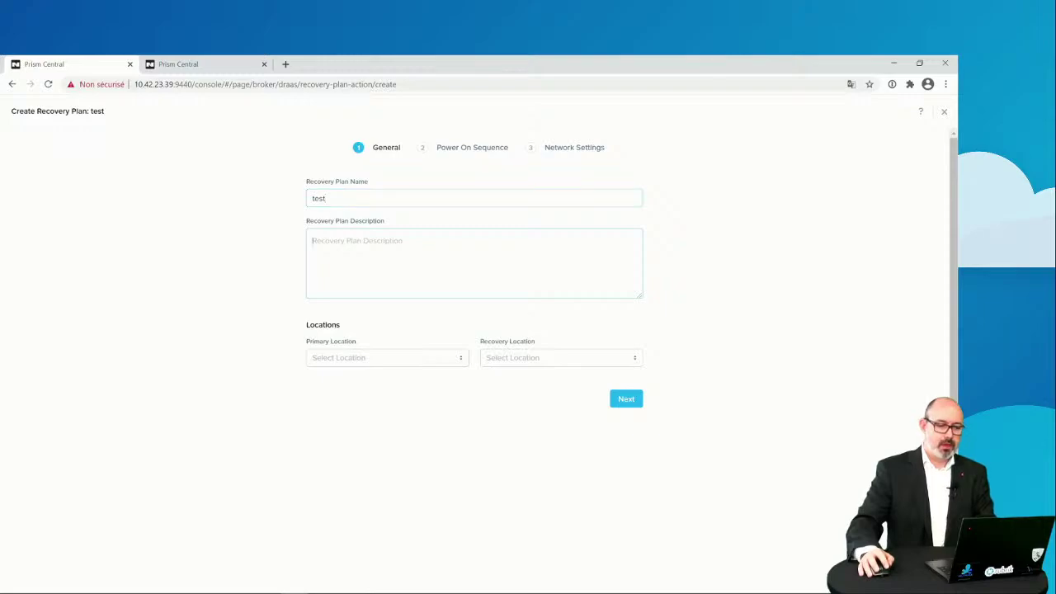
pyautogui.click(438, 363)
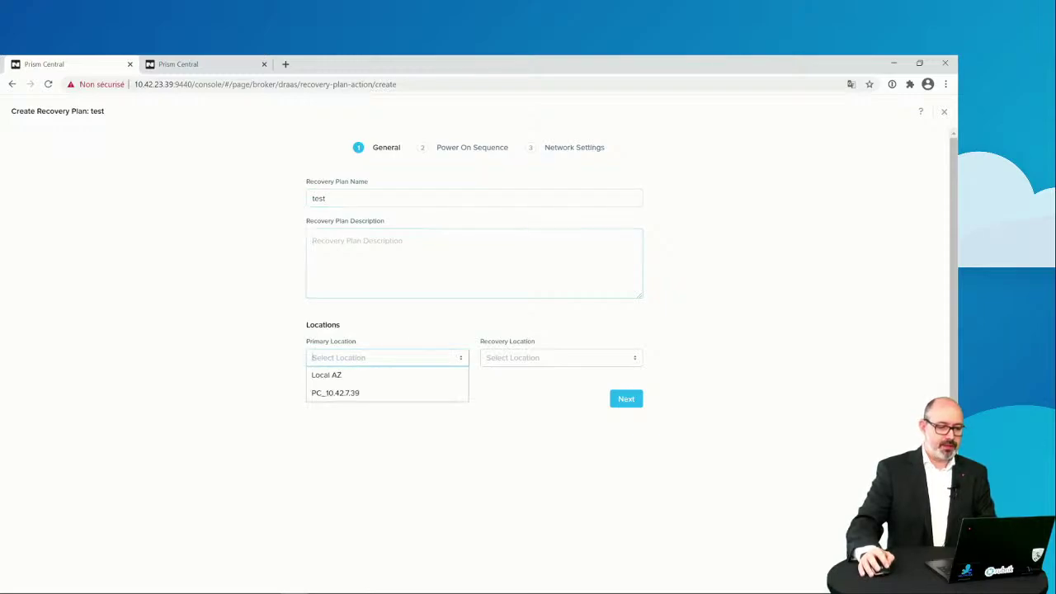
pyautogui.click(360, 377)
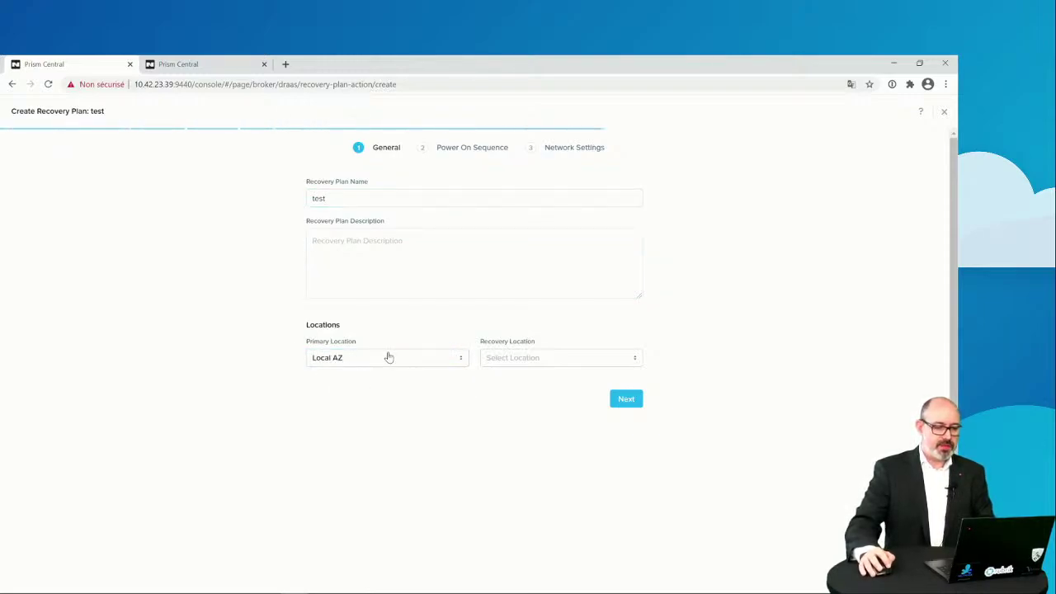
pyautogui.click(547, 363)
pyautogui.click(528, 393)
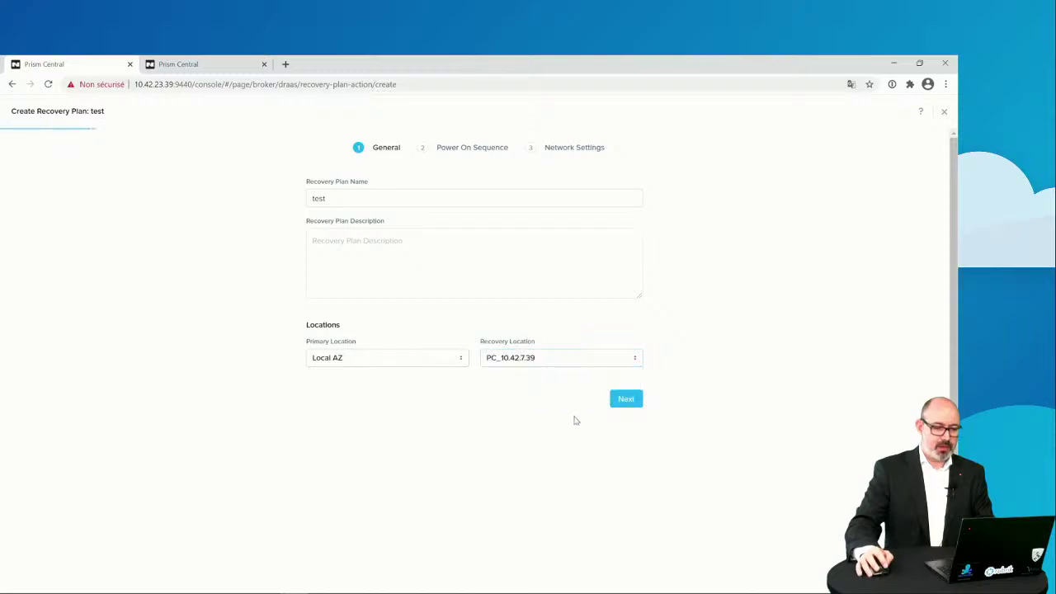
pyautogui.click(625, 400)
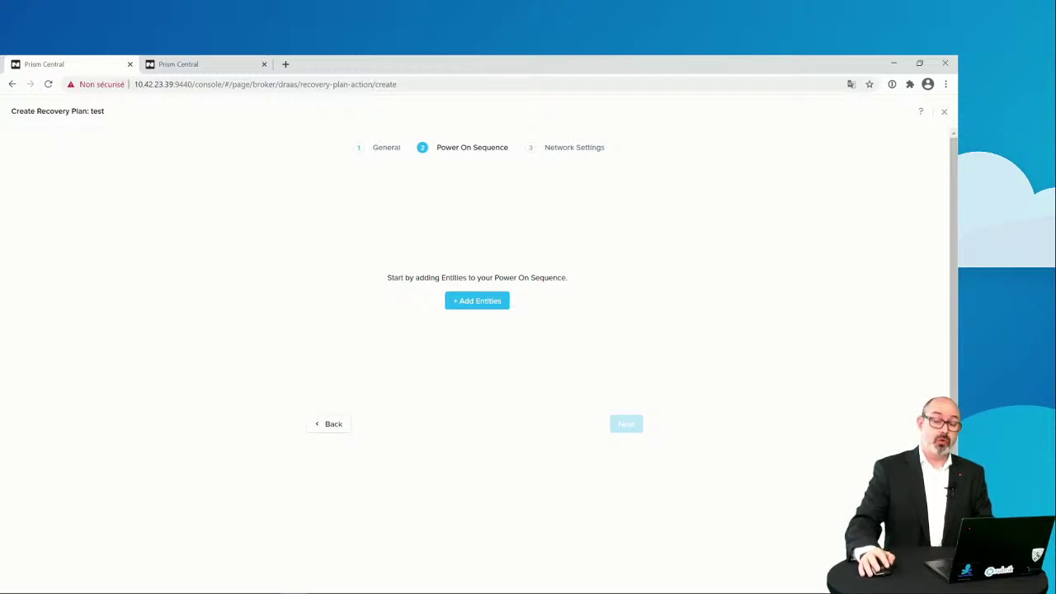
# Start adding entities to the power-on sequence and set the entity search to Category
pyautogui.moveTo(415, 277); pyautogui.dragTo(535, 277)
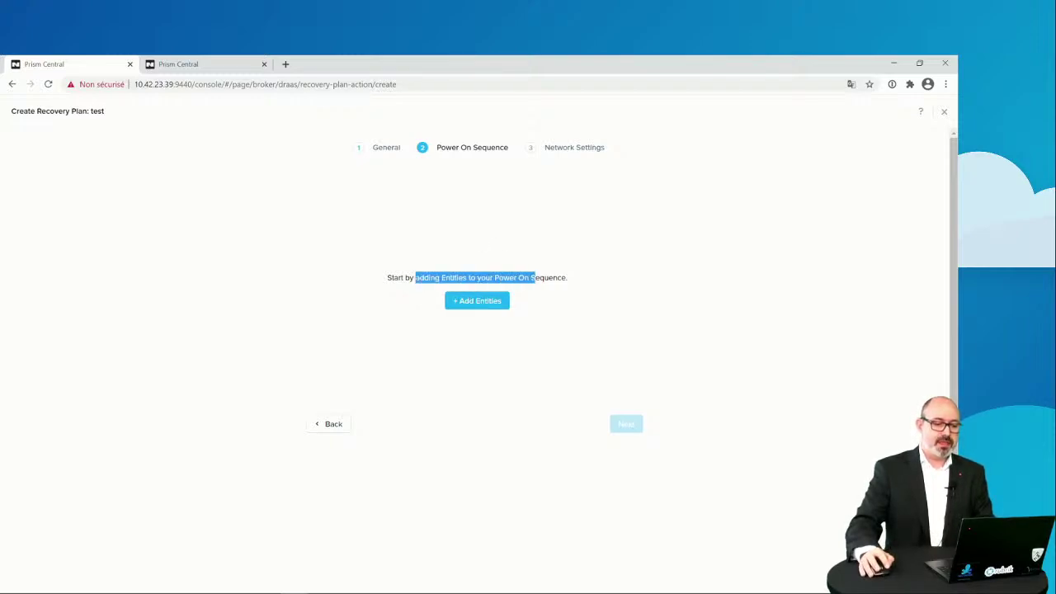
pyautogui.click(504, 304)
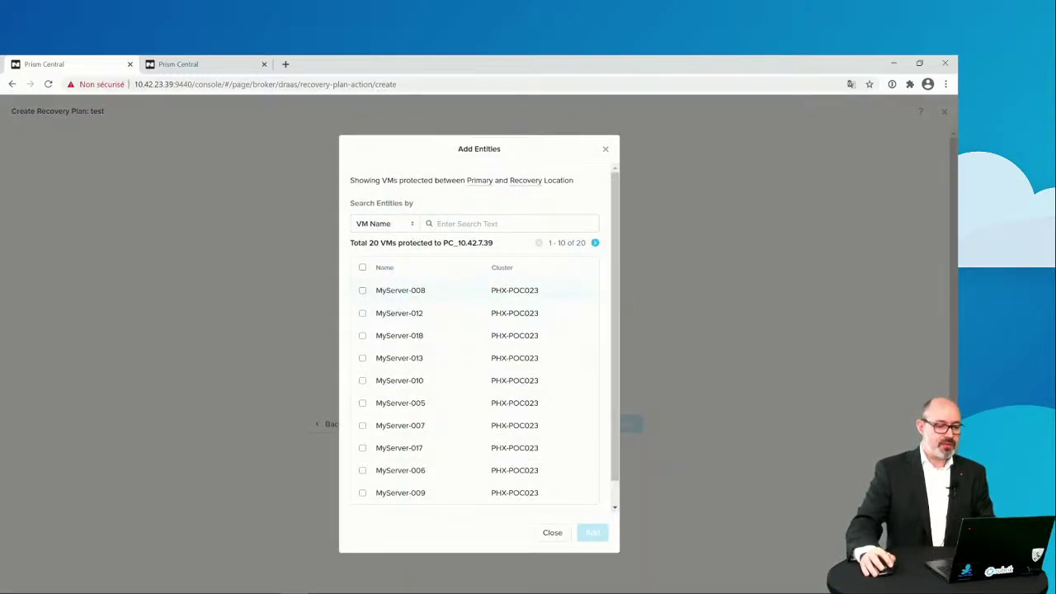
pyautogui.click(362, 290)
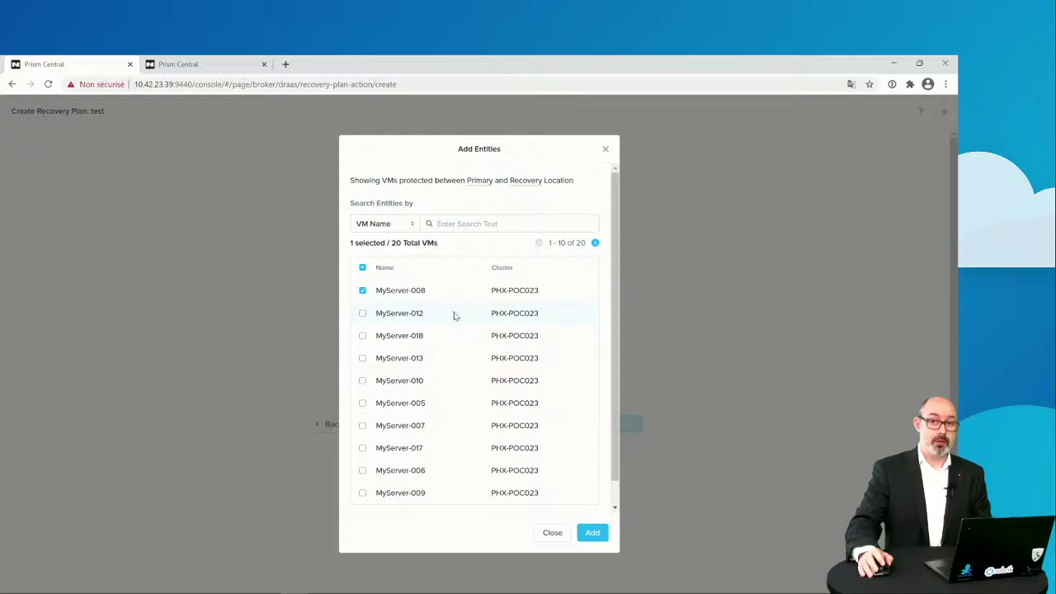
pyautogui.click(412, 228)
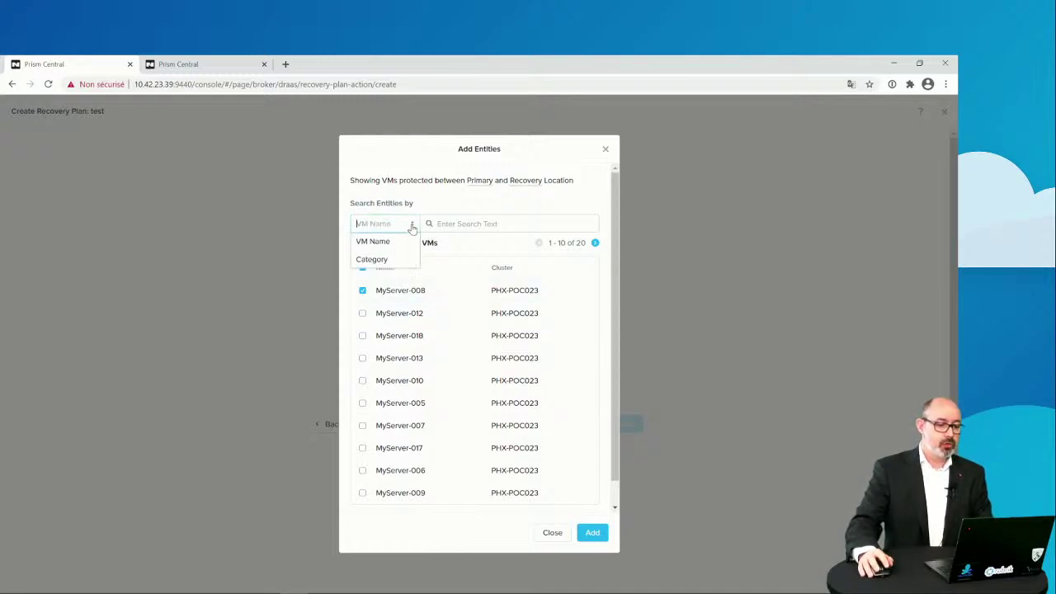
pyautogui.click(367, 270)
pyautogui.click(367, 270)
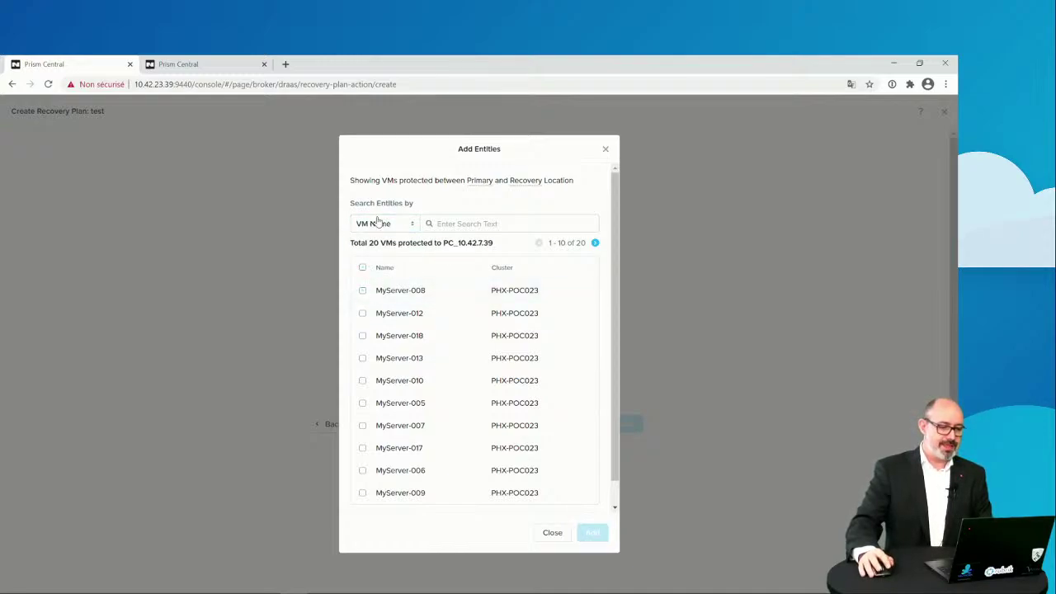
pyautogui.click(375, 261)
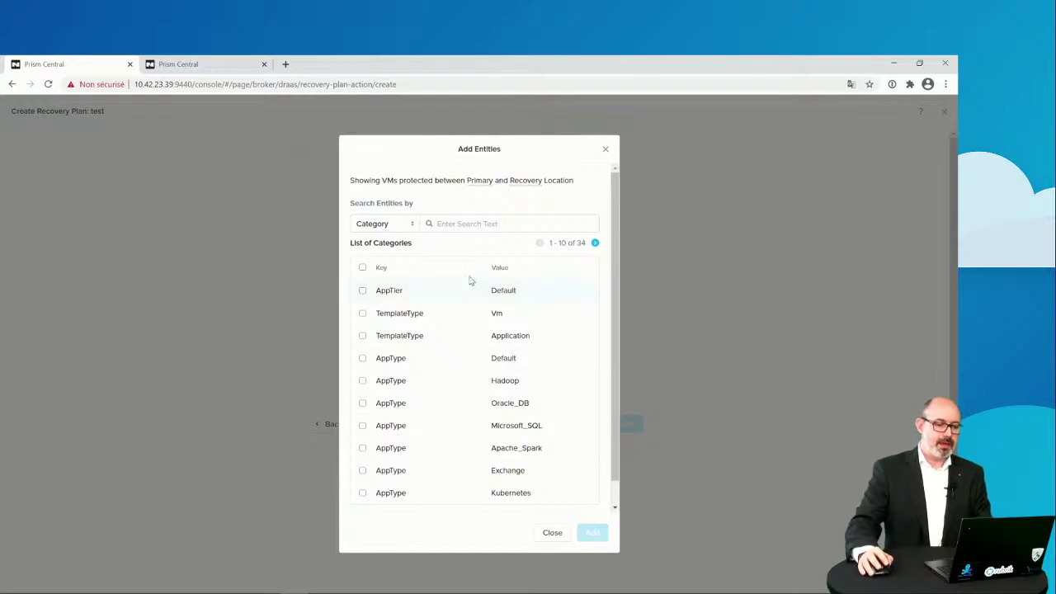
# Search the categories for "dr" and add MyDRP : MyDRP-Group-2 to the power-on sequence
pyautogui.click(467, 224)
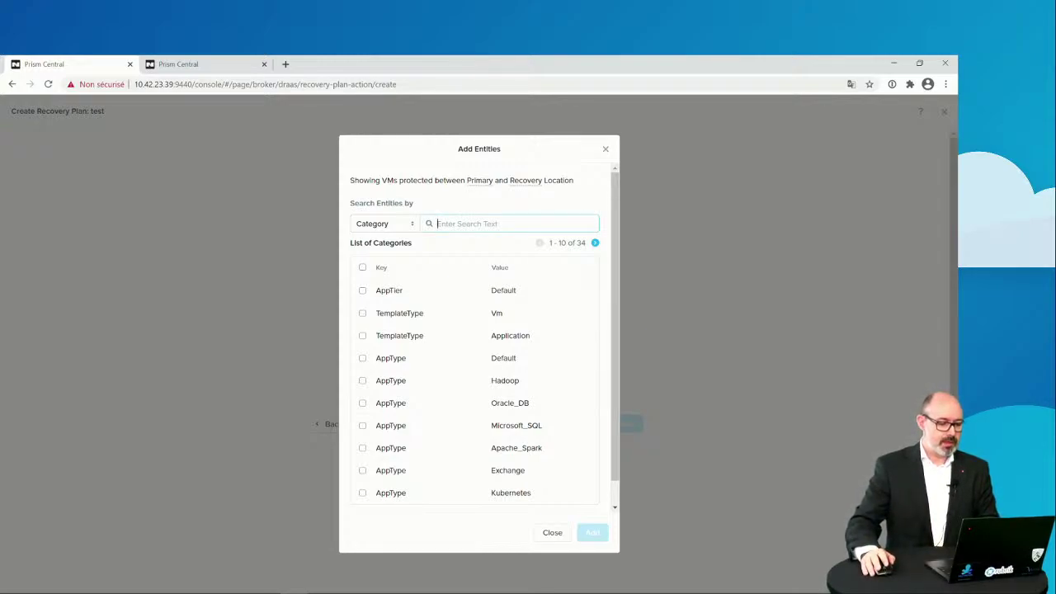
pyautogui.scroll(-1, 481, 368)
pyautogui.scroll(1, 481, 359)
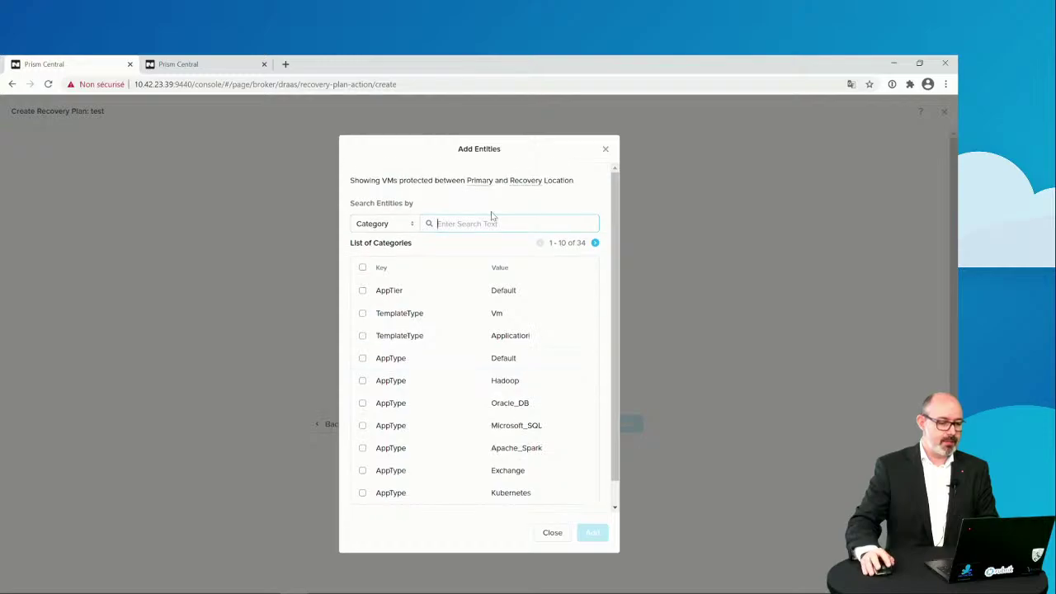
pyautogui.write('a')
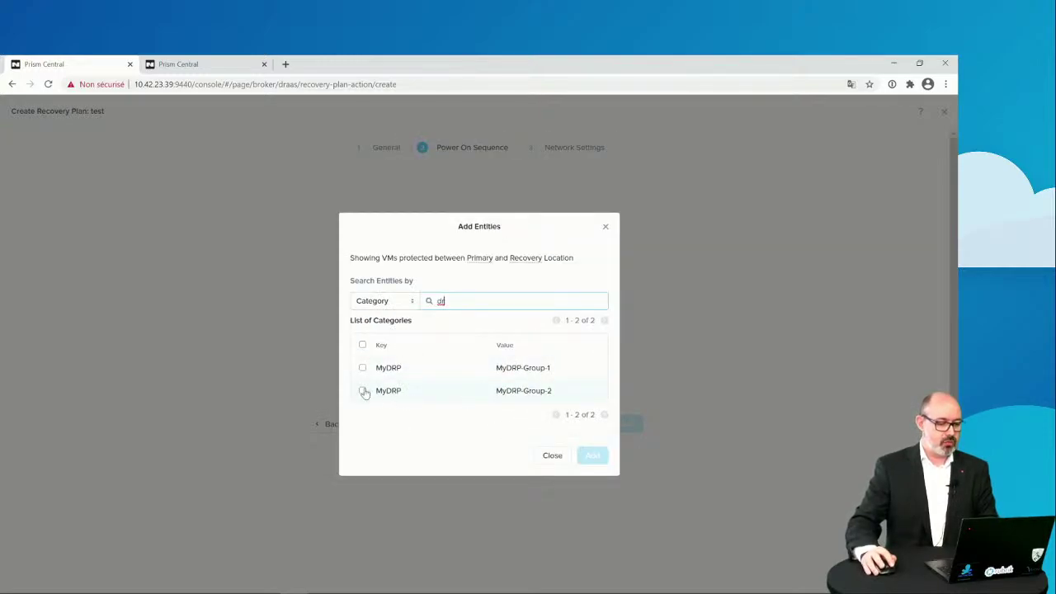
pyautogui.click(362, 390)
pyautogui.click(602, 460)
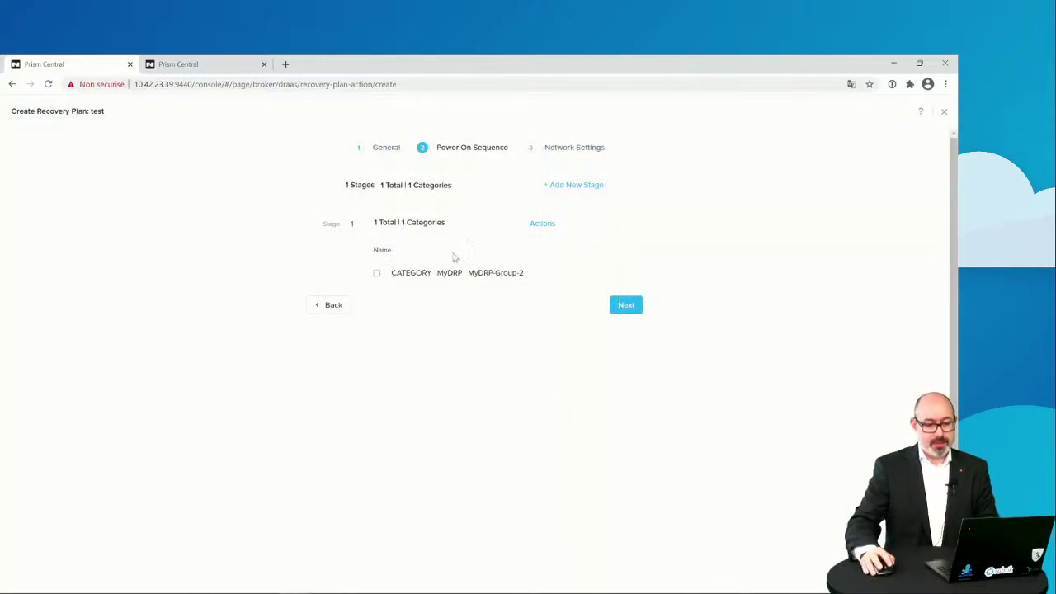
# Add a second stage to the power-on sequence and remove that empty stage
pyautogui.click(596, 186)
pyautogui.scroll(-1, 447, 386)
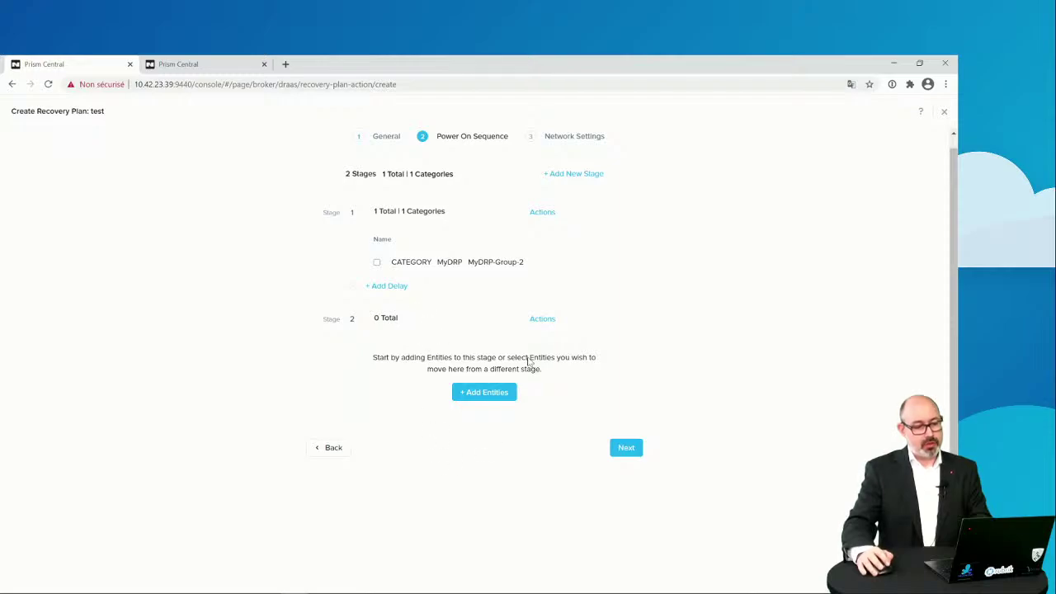
pyautogui.click(545, 322)
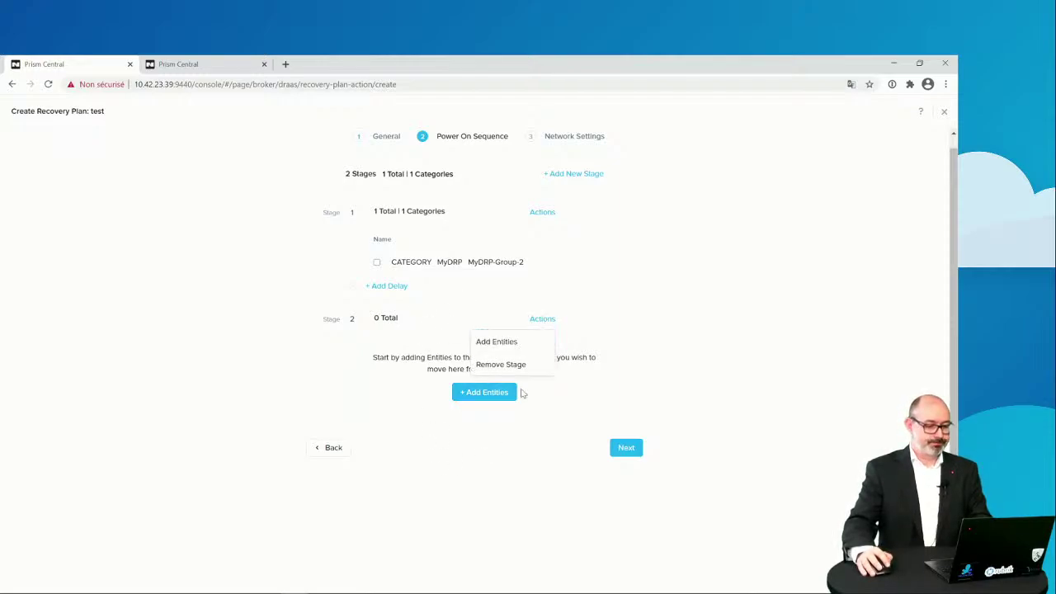
pyautogui.click(513, 365)
pyautogui.click(510, 350)
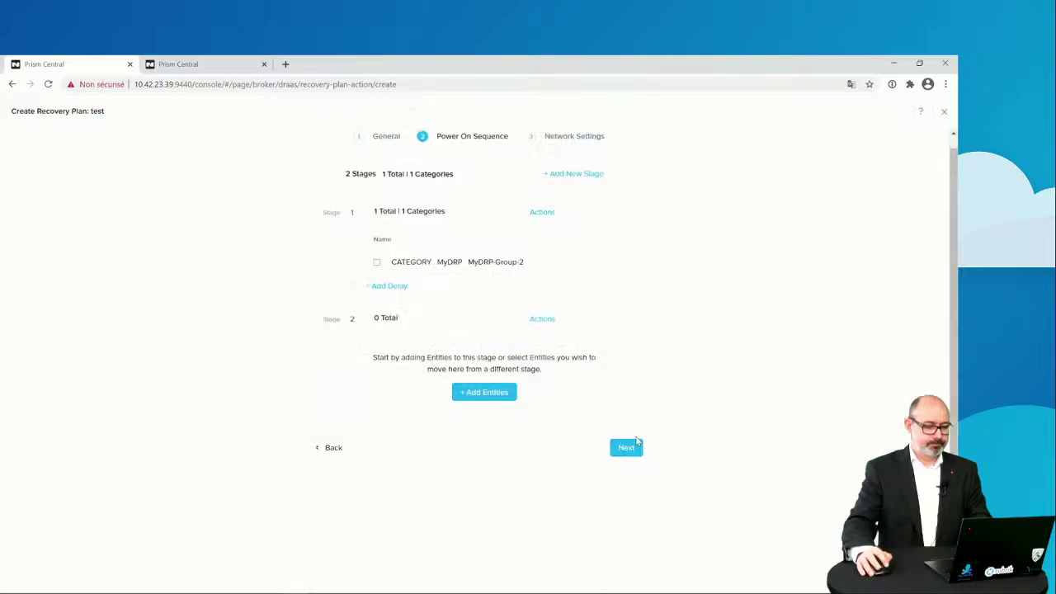
# Continue to the recovery plan's network settings and add a network mapping between the primary and recovery locations
pyautogui.click(620, 297)
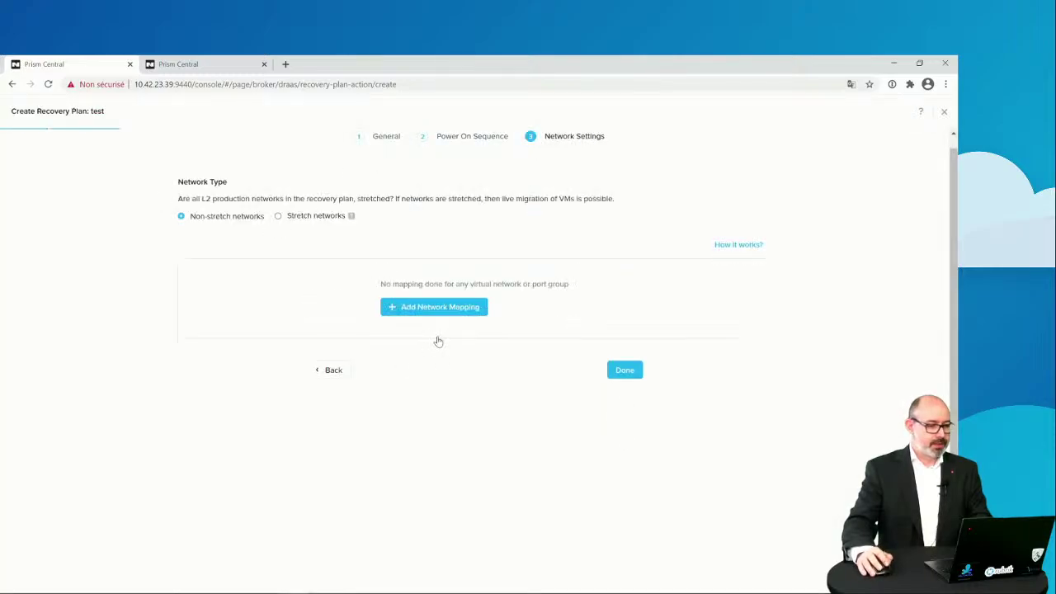
pyautogui.click(436, 307)
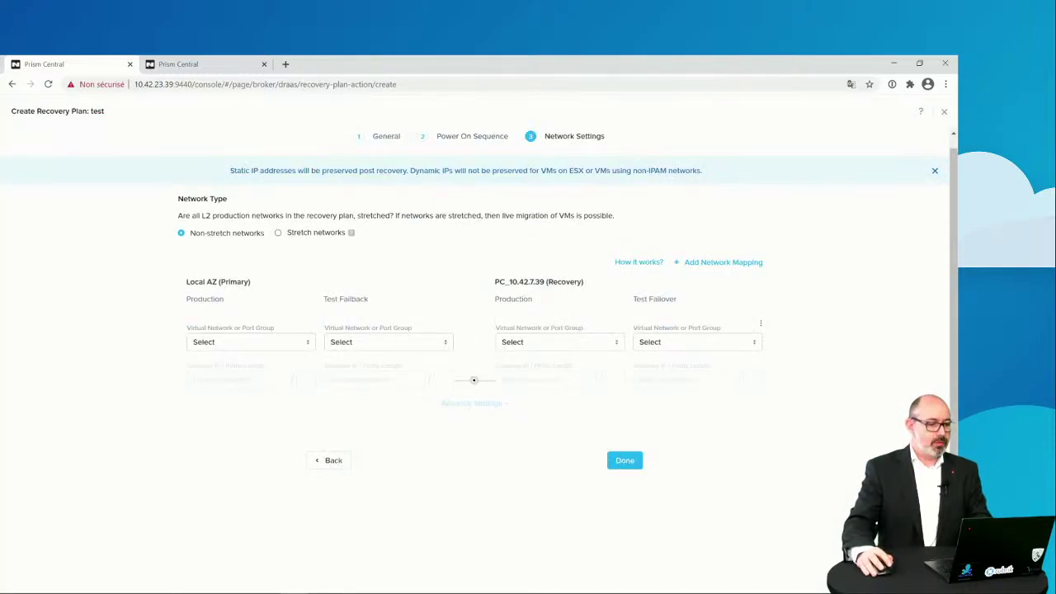
# Change the recovery plan's network type to Stretch networks and accept clearing the current network settings
pyautogui.moveTo(212, 215); pyautogui.dragTo(386, 215)
pyautogui.click(306, 239)
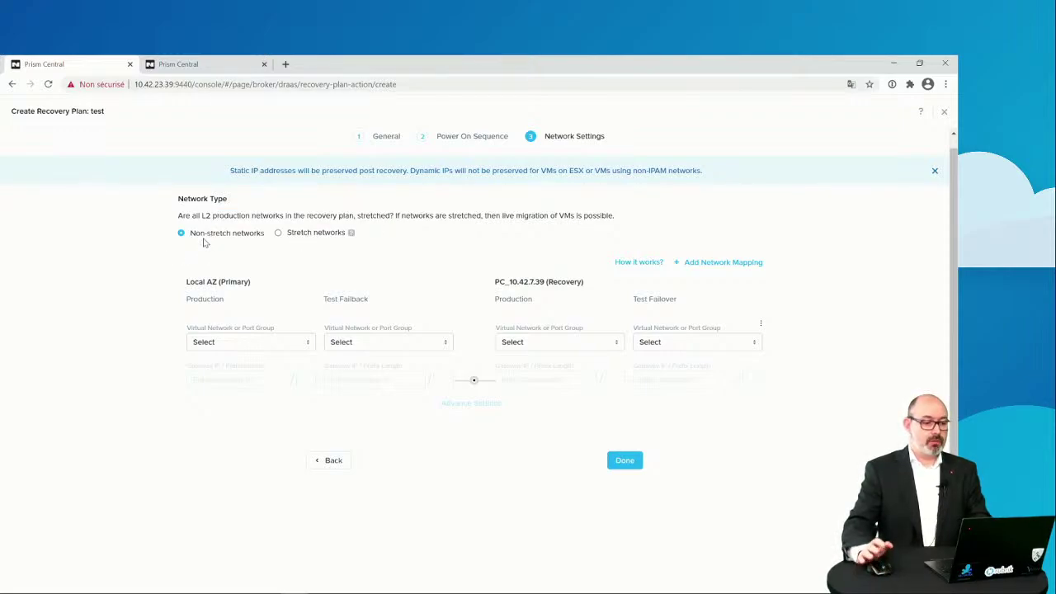
pyautogui.click(278, 234)
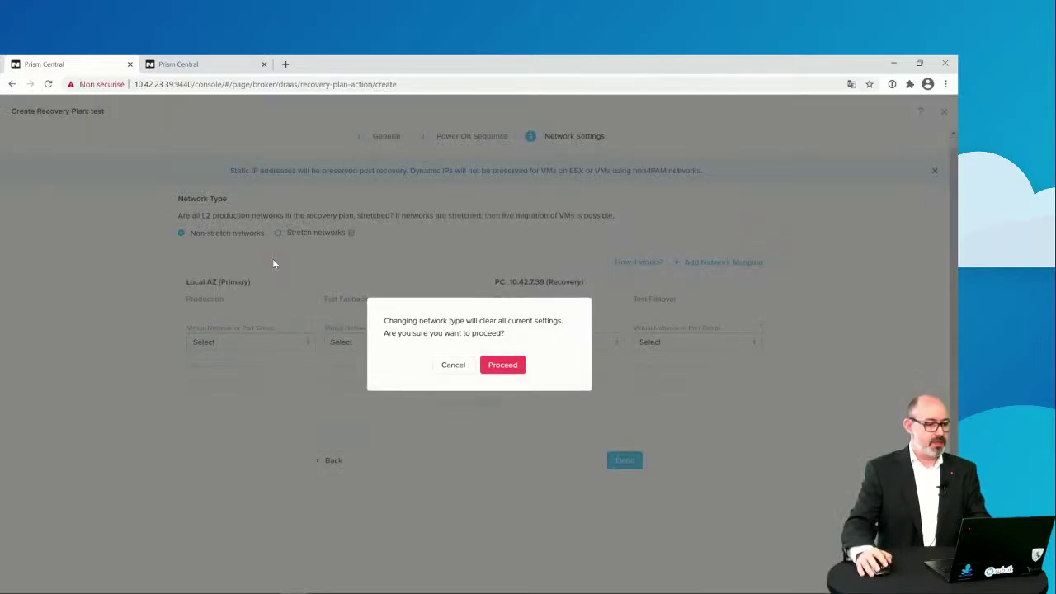
pyautogui.click(500, 363)
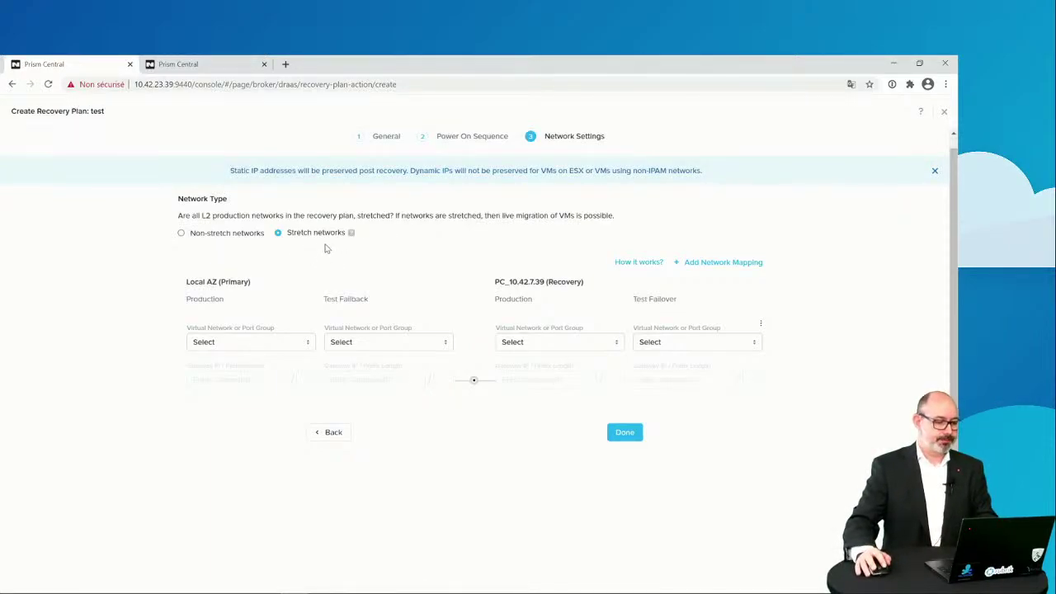
# Map the primary Local AZ networks, using Prod-Net for production and Test-Net for test failback
pyautogui.click(289, 347)
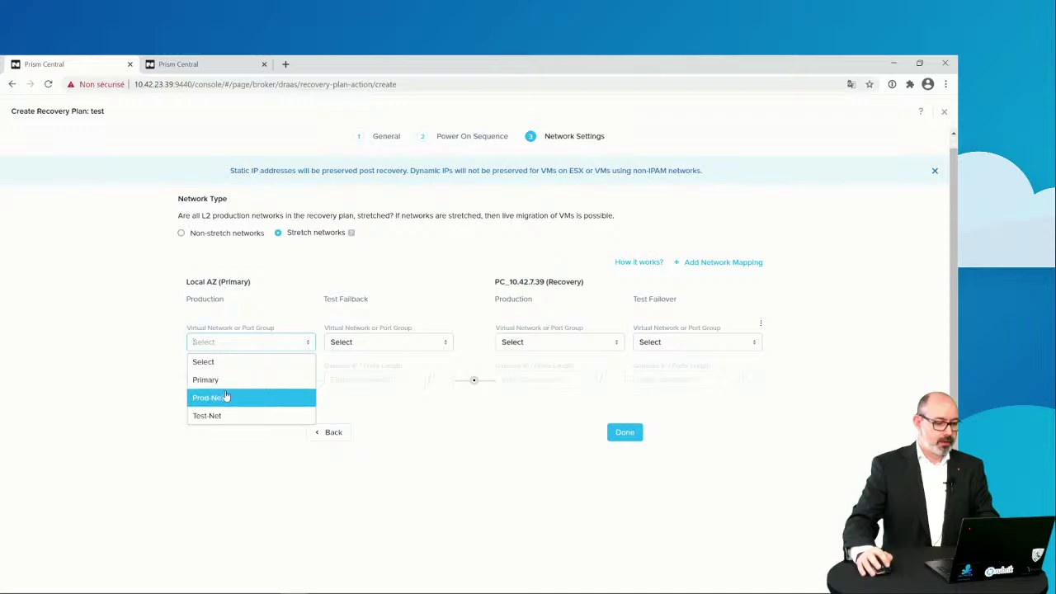
pyautogui.click(224, 379)
pyautogui.click(252, 344)
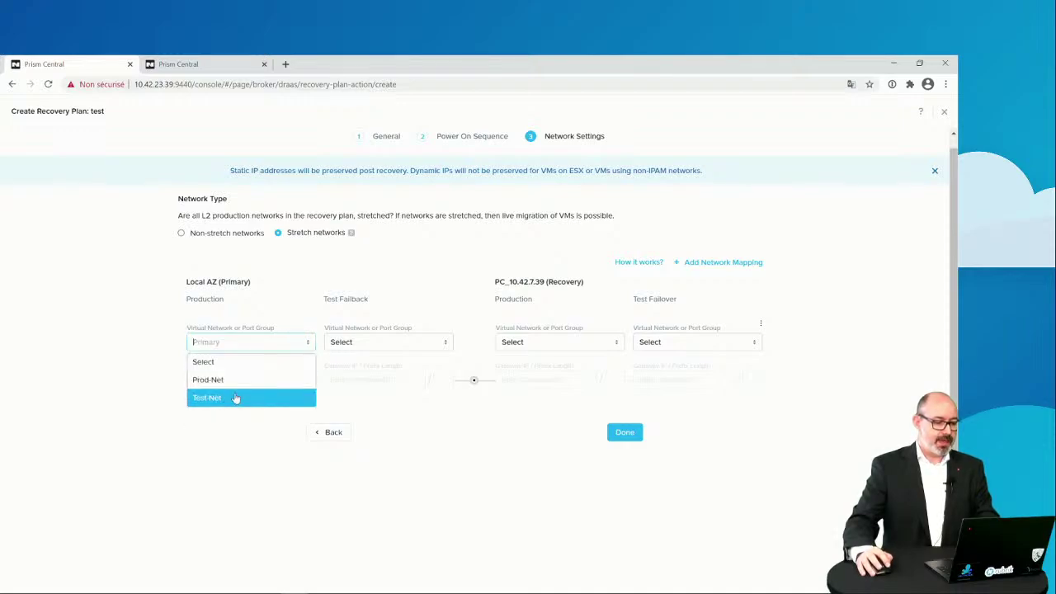
pyautogui.click(247, 378)
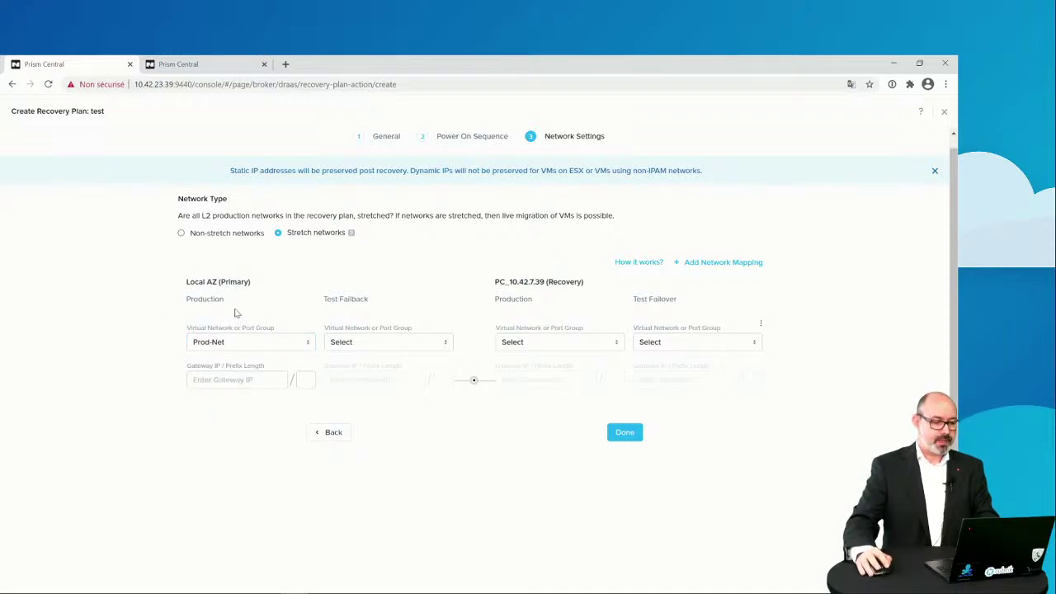
pyautogui.moveTo(188, 299); pyautogui.dragTo(232, 300)
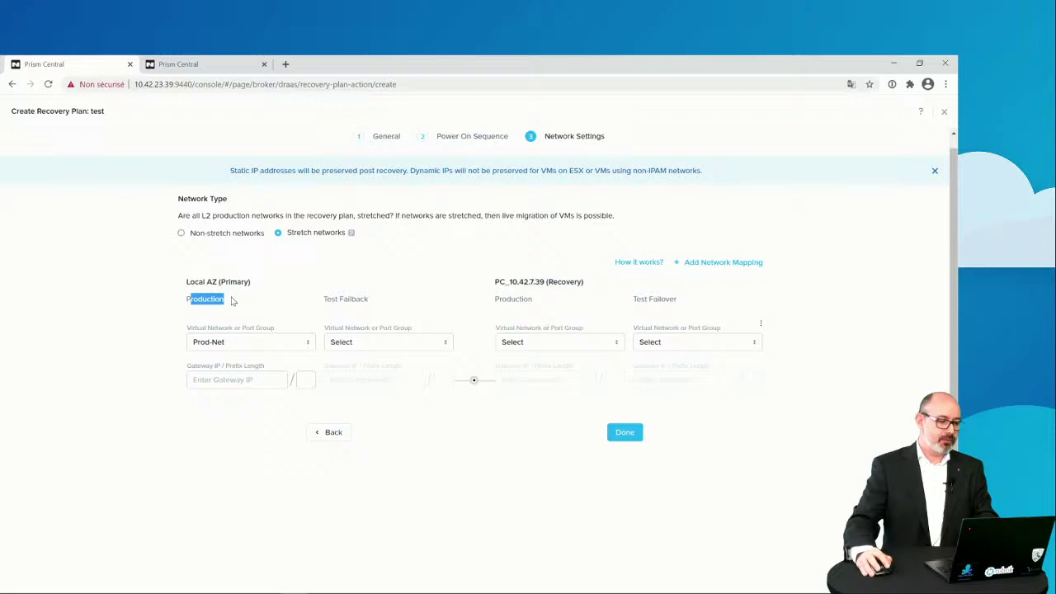
pyautogui.click(323, 302)
pyautogui.moveTo(321, 304); pyautogui.dragTo(379, 302)
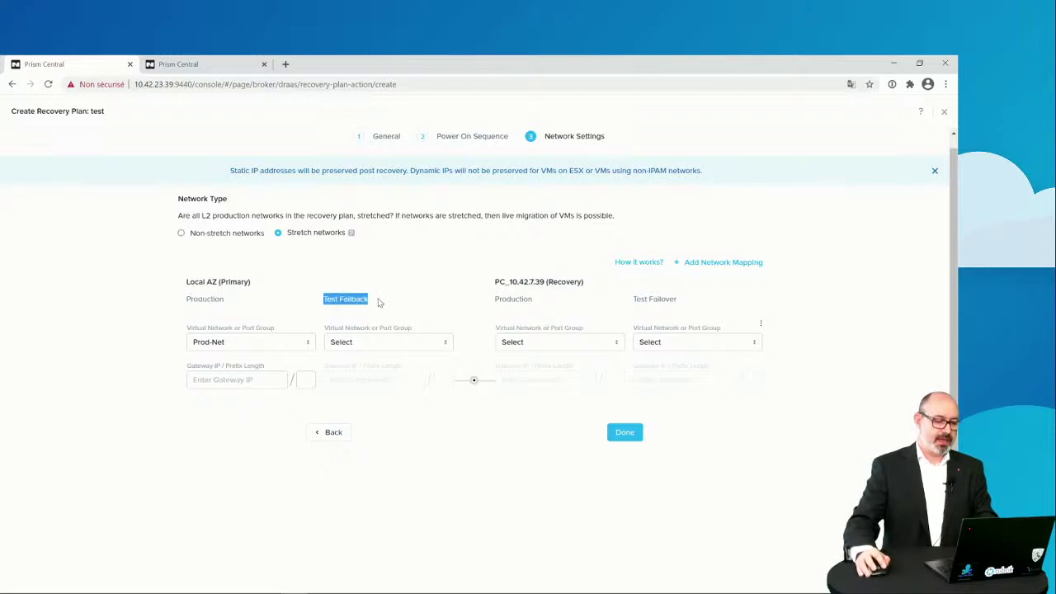
pyautogui.click(371, 349)
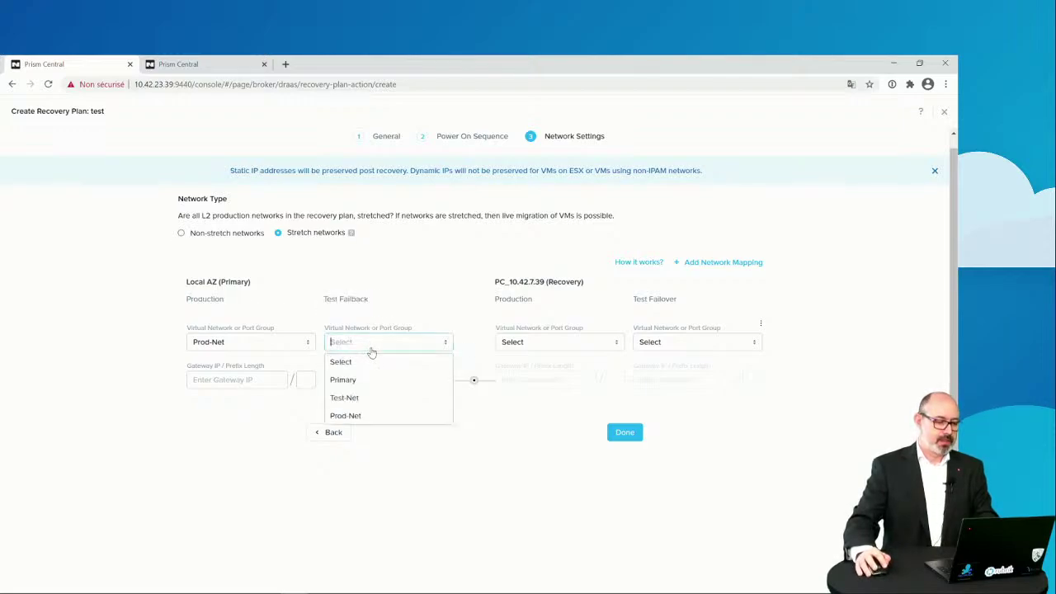
pyautogui.click(370, 398)
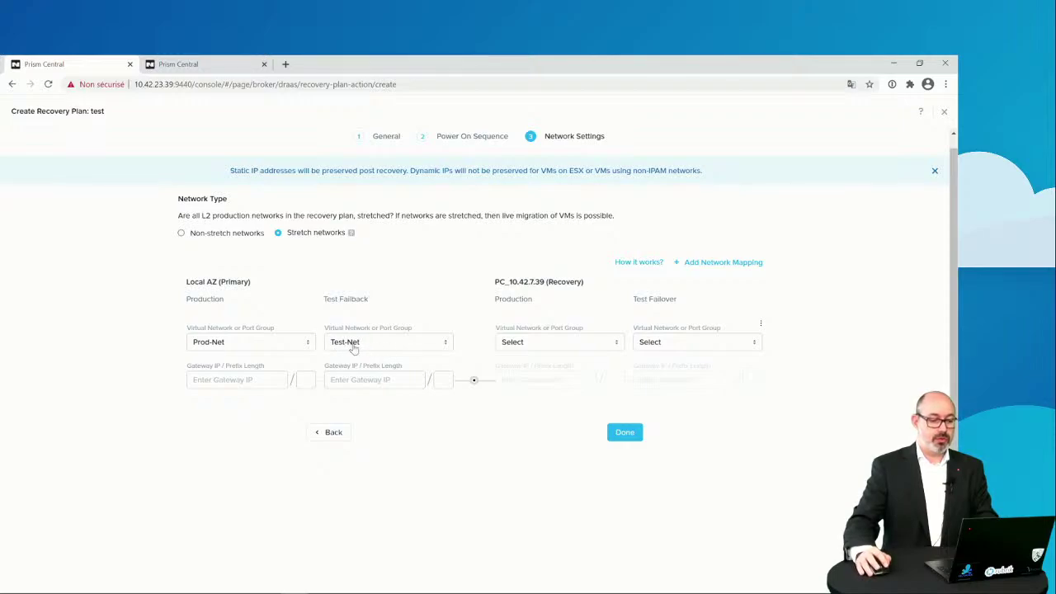
# Map the recovery location's production network to Prod-Net and test failover to Test-Net, and finish the recovery plan
pyautogui.click(551, 344)
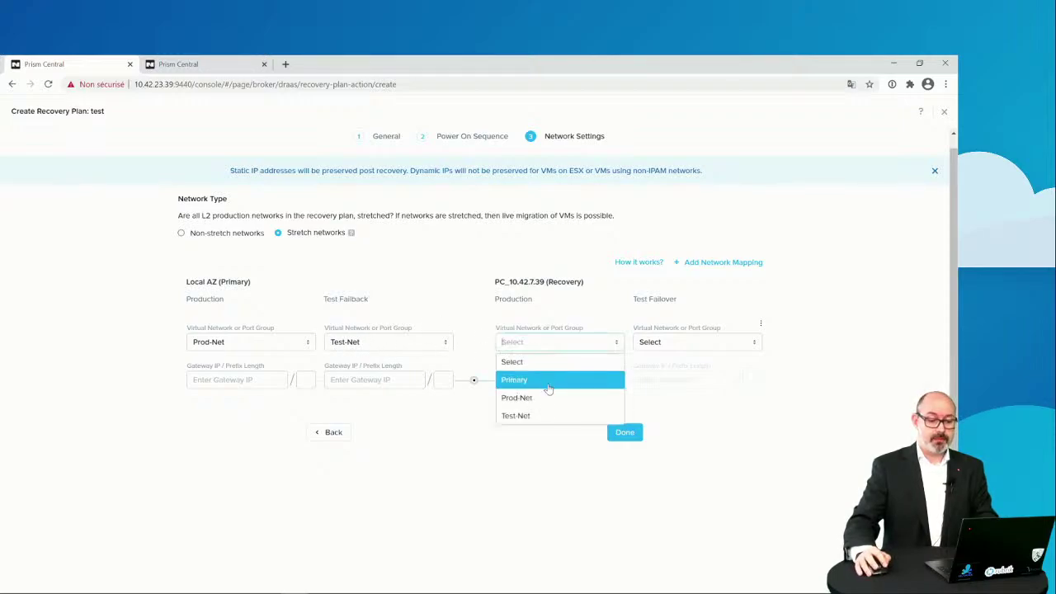
pyautogui.click(549, 398)
pyautogui.click(682, 346)
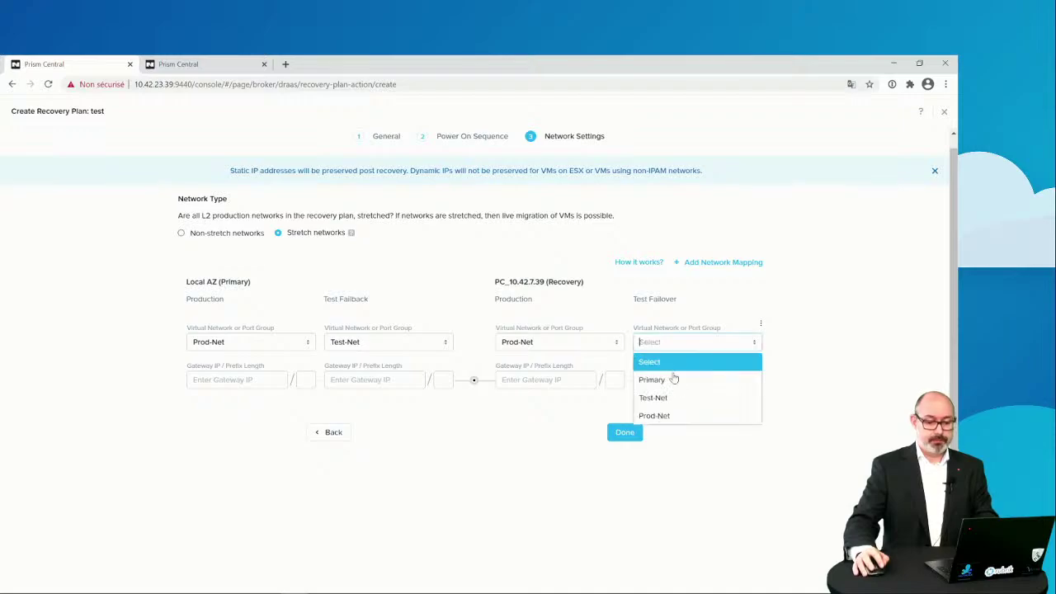
pyautogui.click(689, 399)
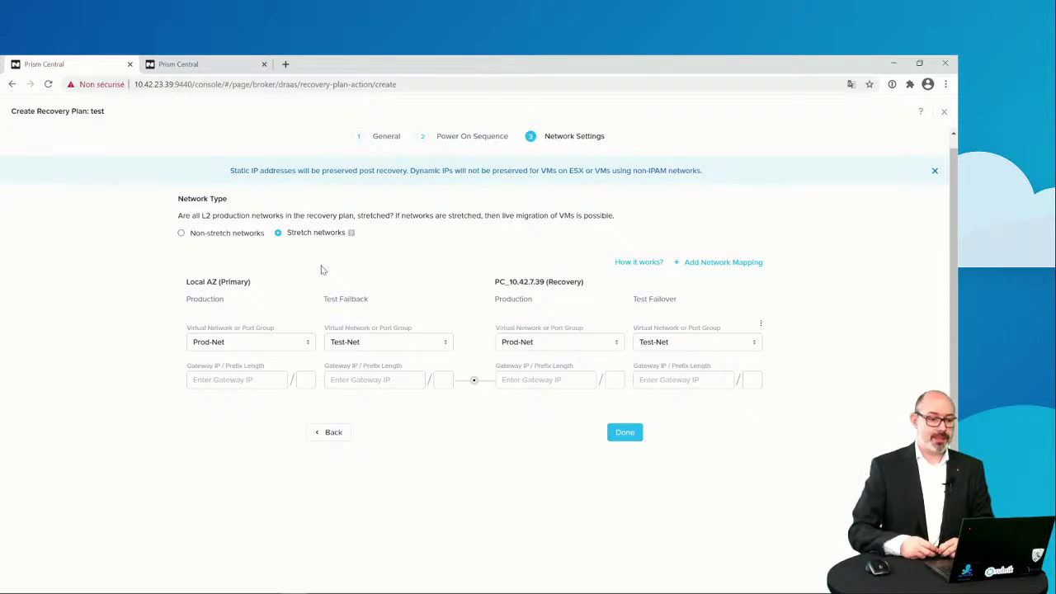
pyautogui.click(642, 433)
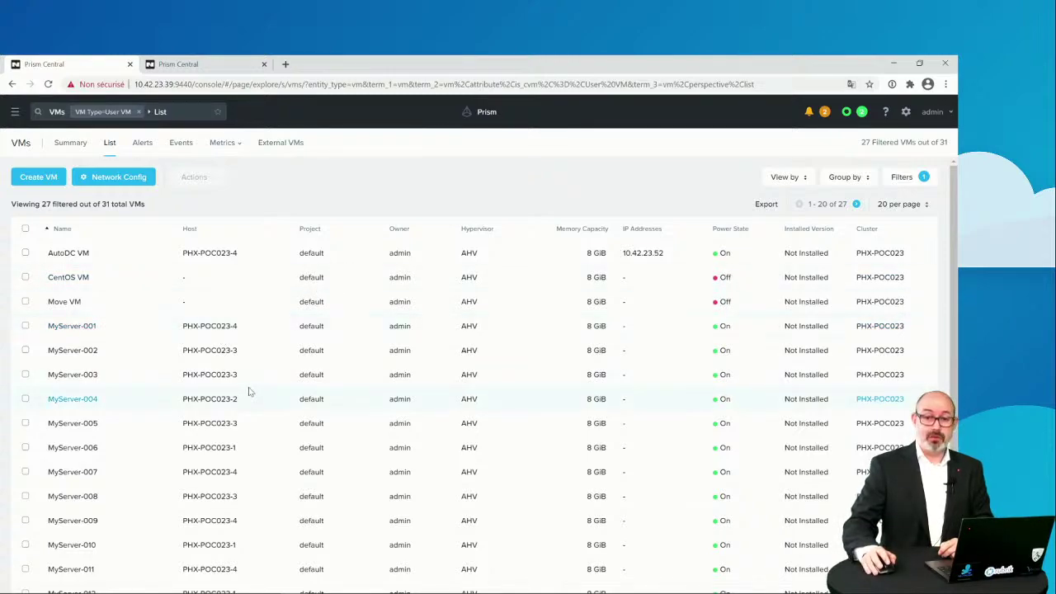
# Review the categories and associated policies assigned to the VM MyServer-001, and exit without changing them
pyautogui.scroll(-2, 247, 392)
pyautogui.scroll(2, 141, 306)
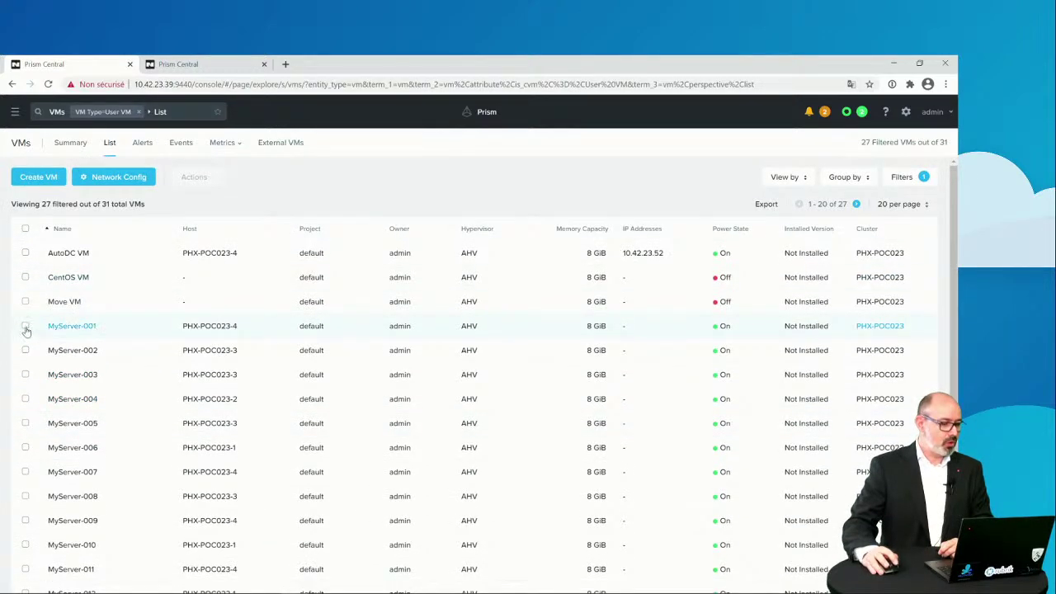
pyautogui.click(144, 326)
pyautogui.rightClick(164, 326)
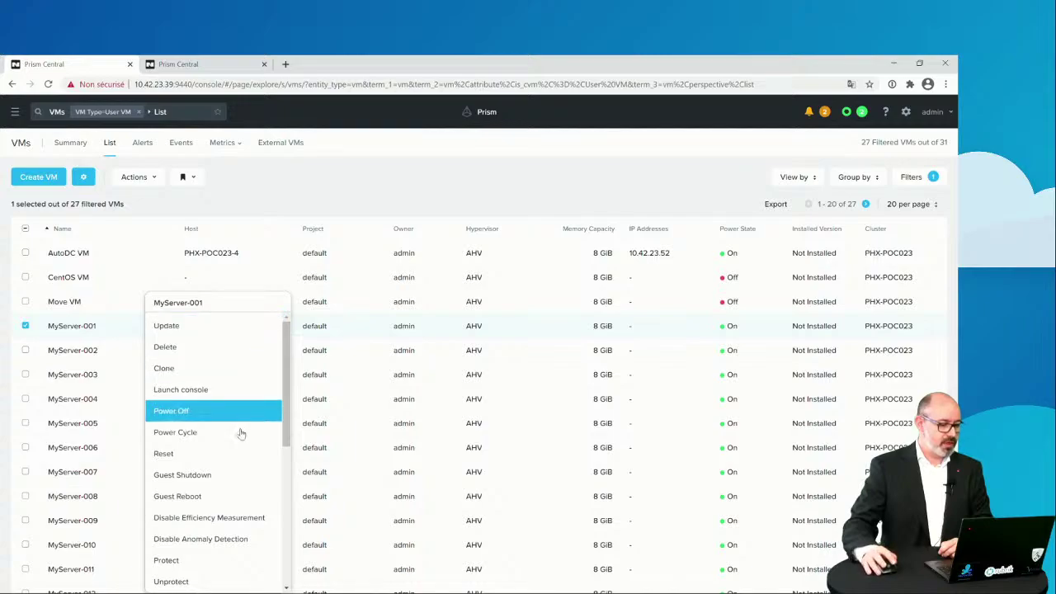
pyautogui.scroll(-1, 249, 489)
pyautogui.scroll(-2, 248, 455)
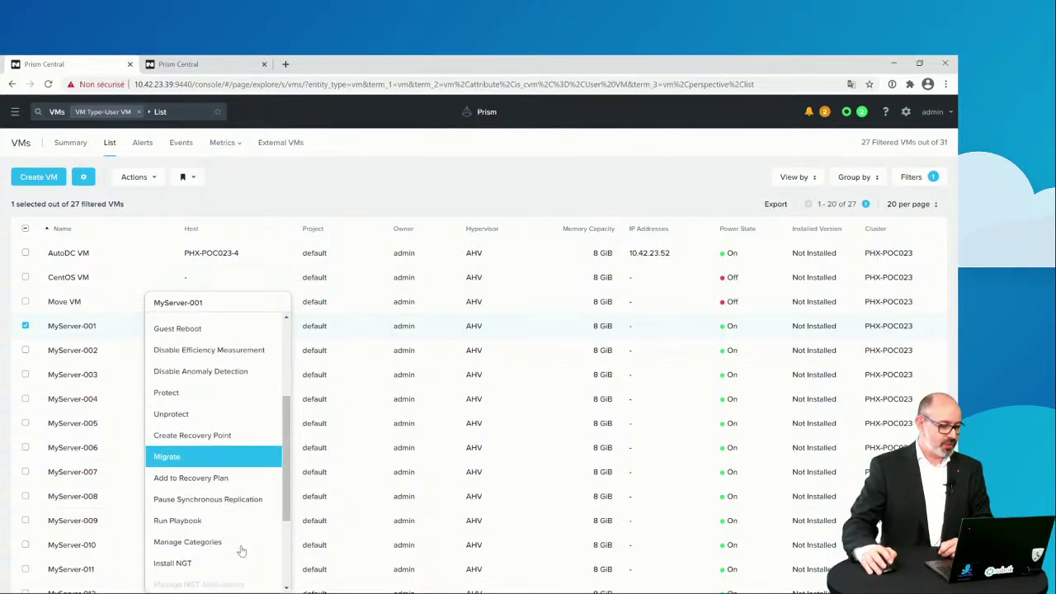
pyautogui.click(241, 542)
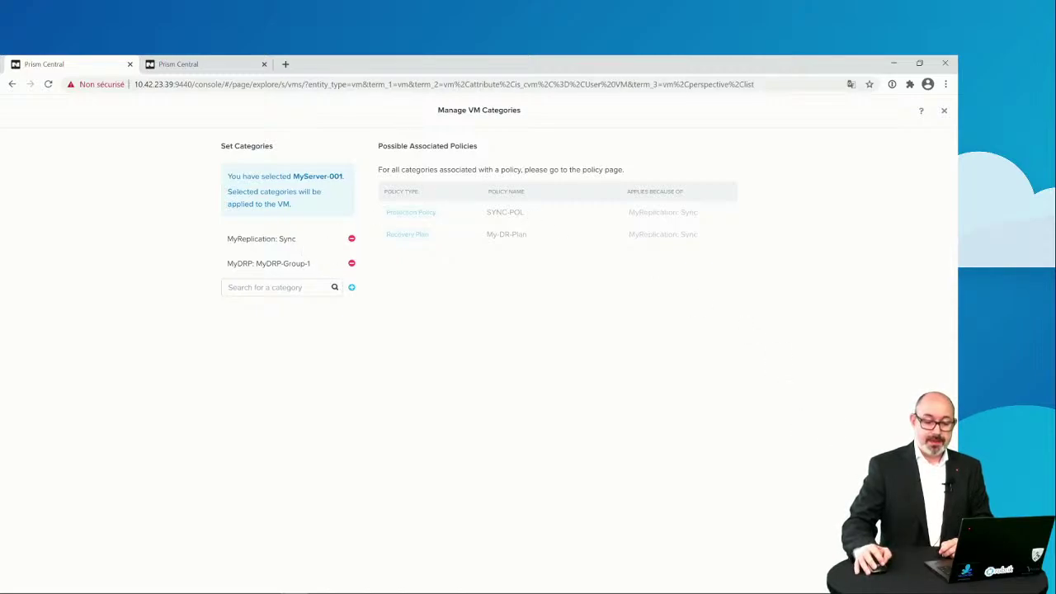
pyautogui.press('Escape')
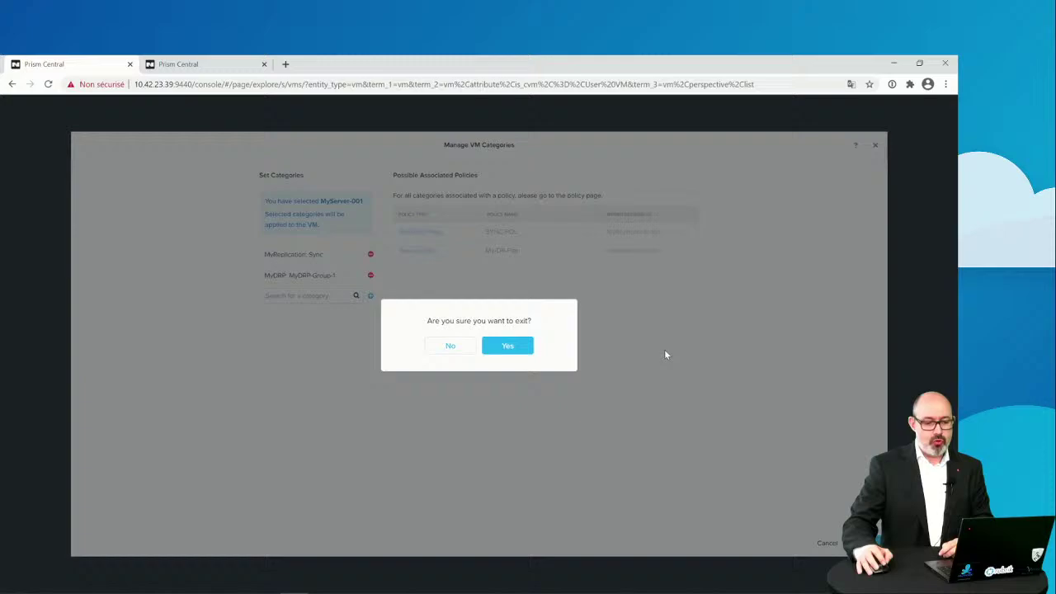
pyautogui.click(521, 345)
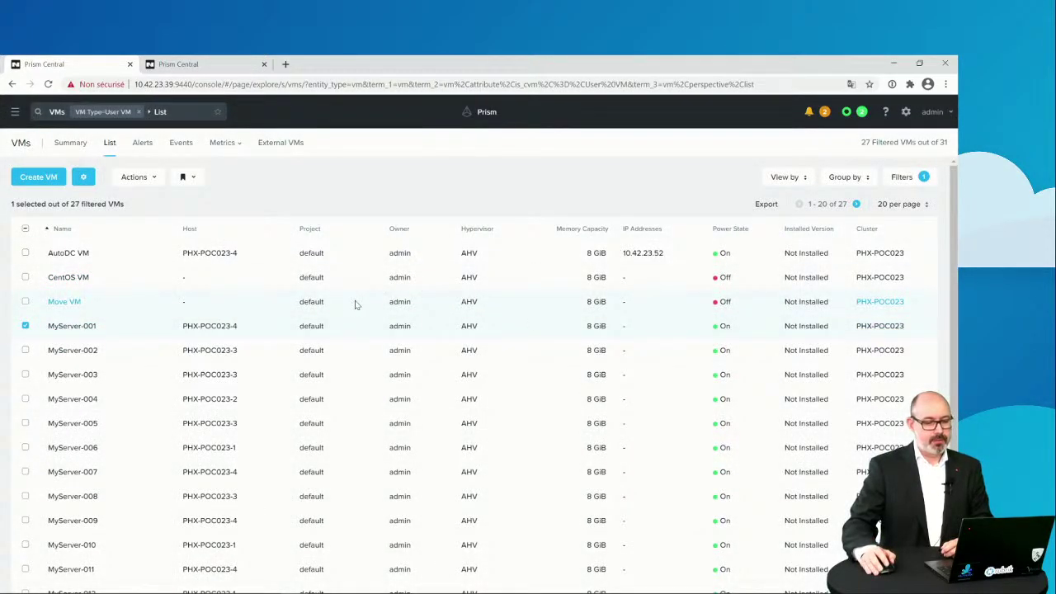
# Show the VM list by Data Protection and examine the VMs' protection status, sync status, protection policies and recovery plans
pyautogui.click(801, 177)
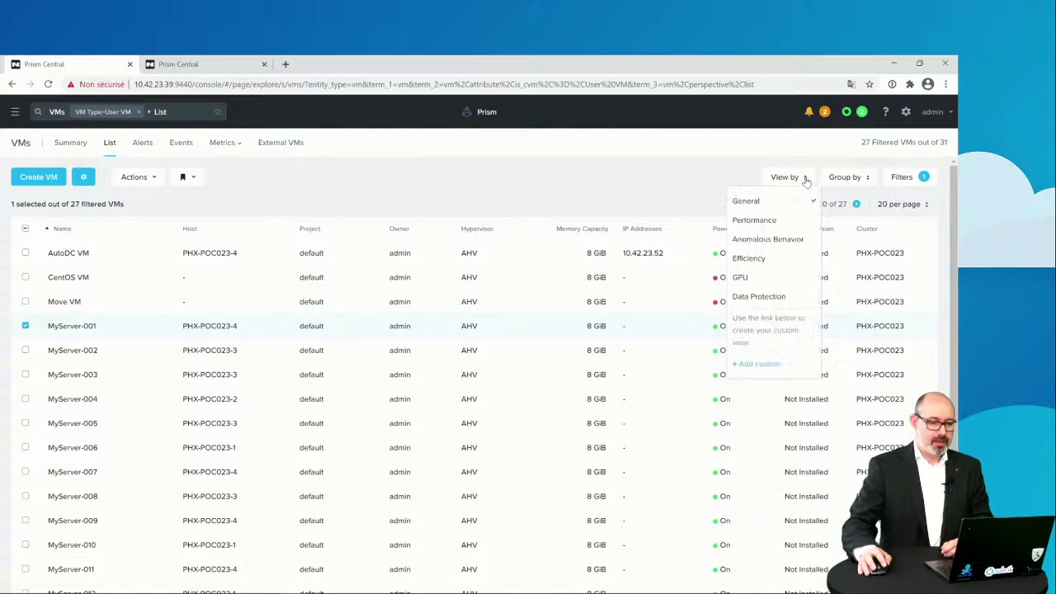
pyautogui.click(747, 297)
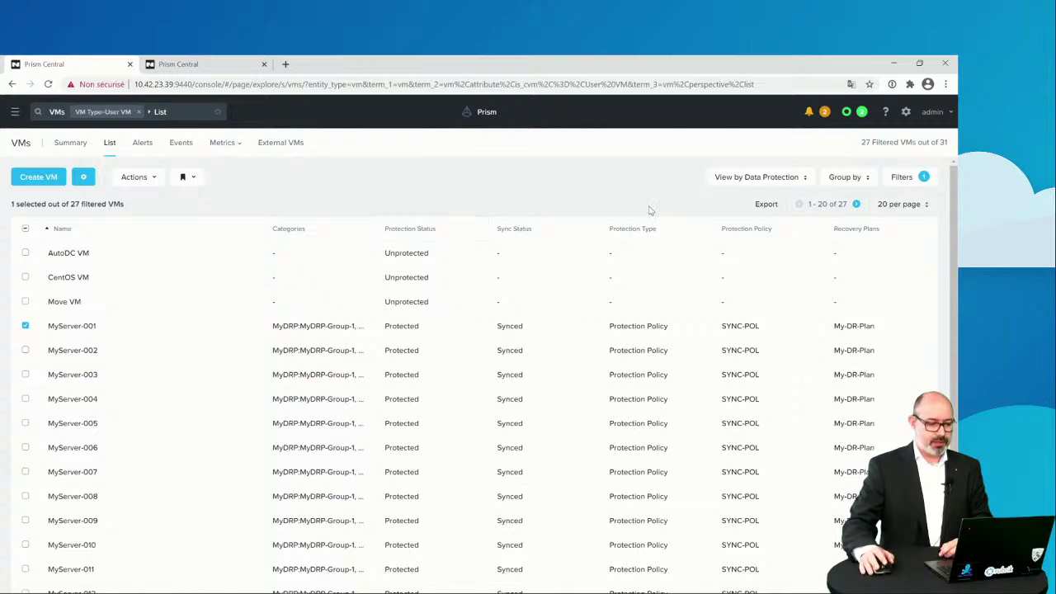
pyautogui.scroll(-1, 572, 282)
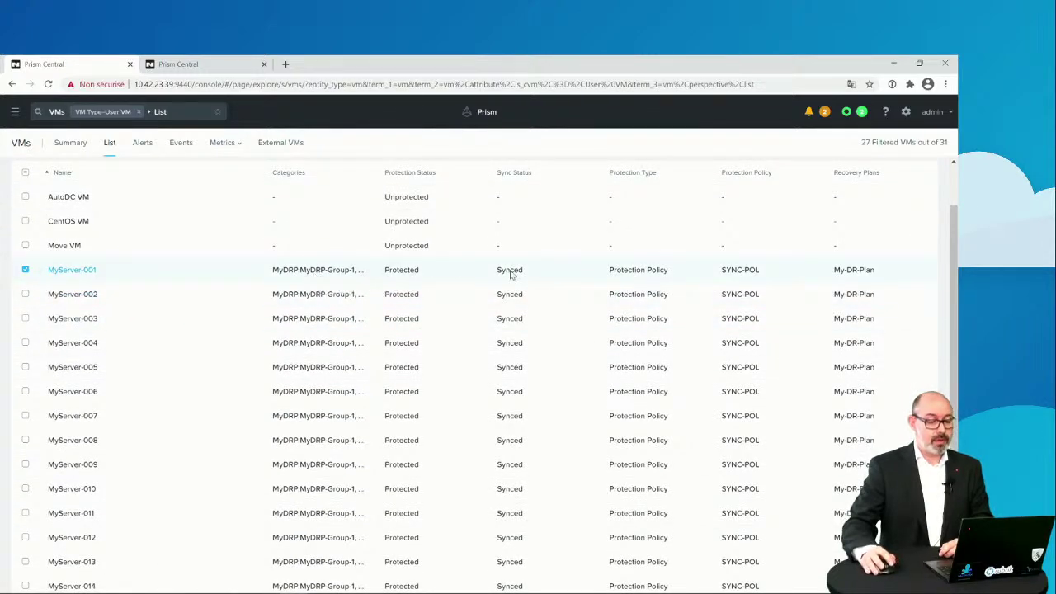
pyautogui.moveTo(607, 270); pyautogui.dragTo(675, 270)
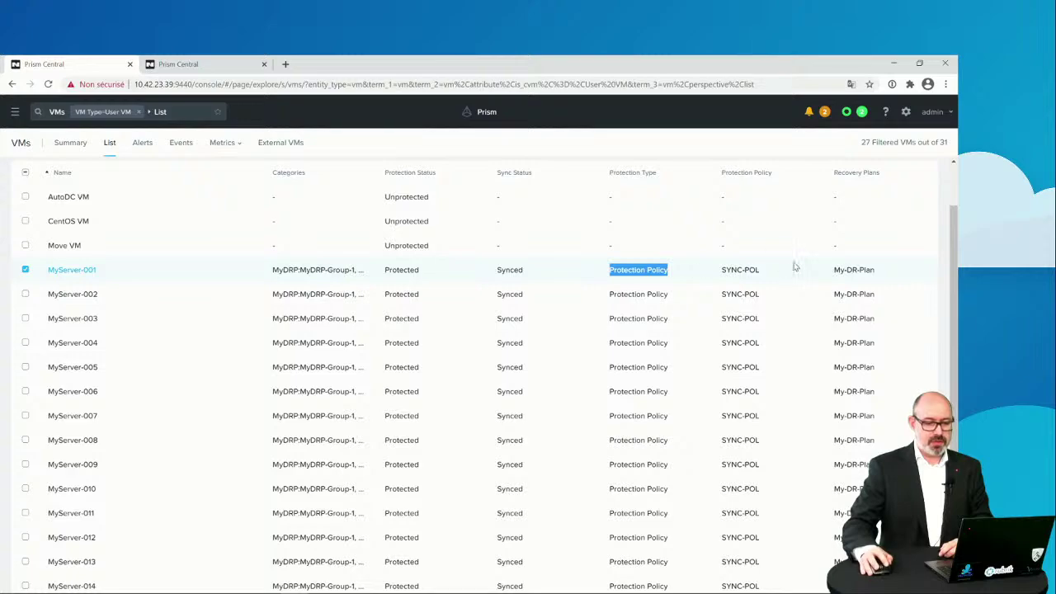
pyautogui.moveTo(831, 270); pyautogui.dragTo(885, 274)
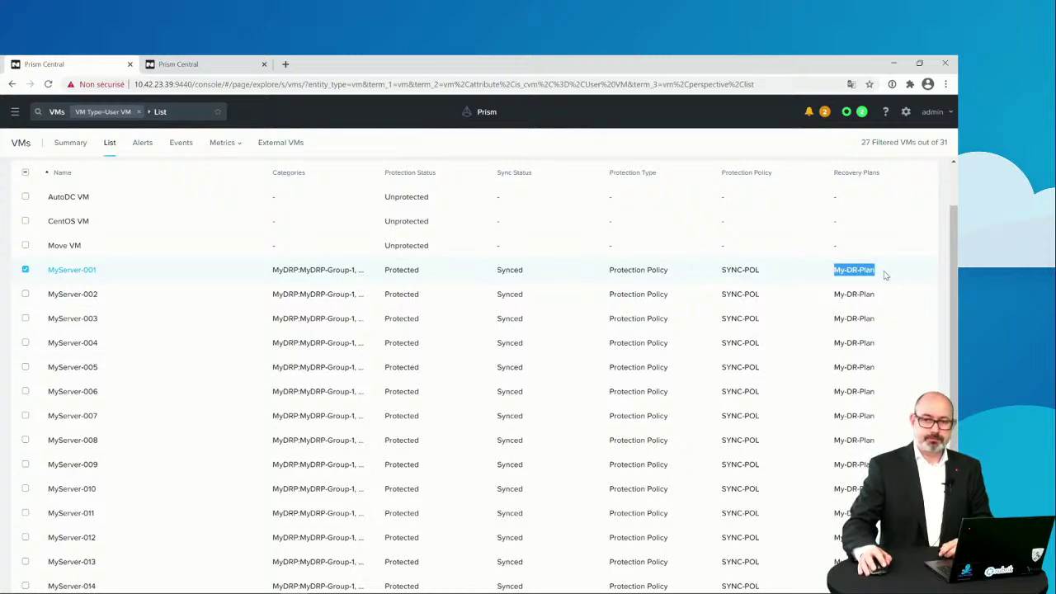
pyautogui.click(885, 275)
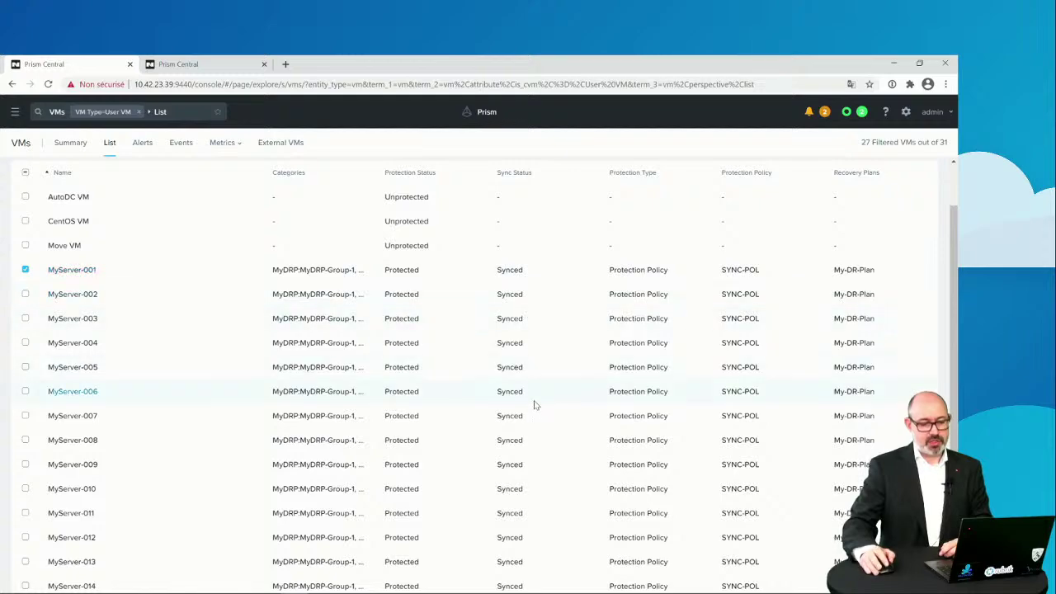
pyautogui.scroll(-2, 533, 405)
pyautogui.scroll(3, 533, 404)
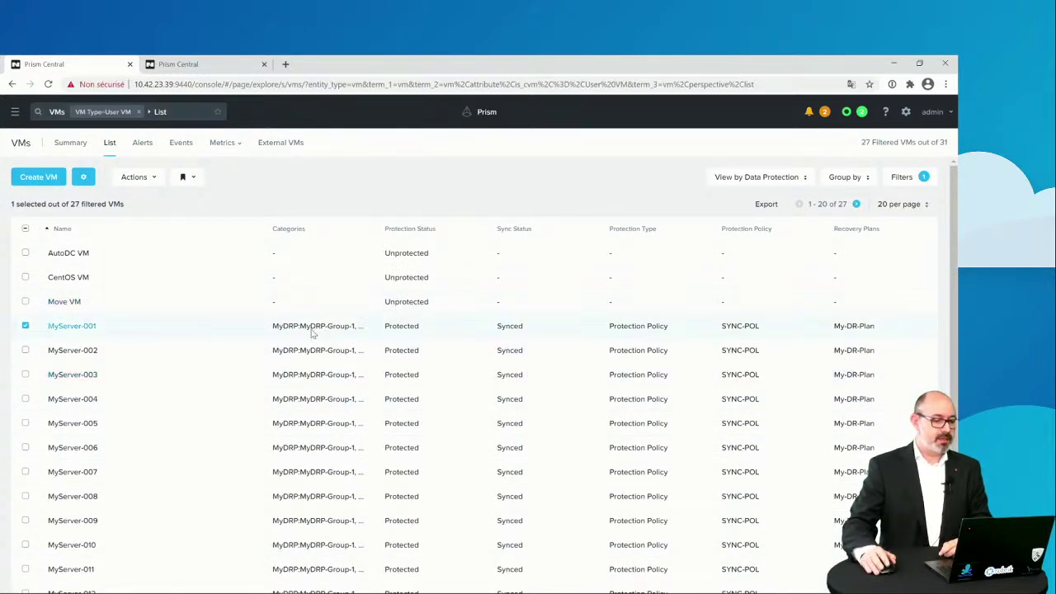
pyautogui.scroll(-2, 468, 276)
pyautogui.scroll(-1, 495, 297)
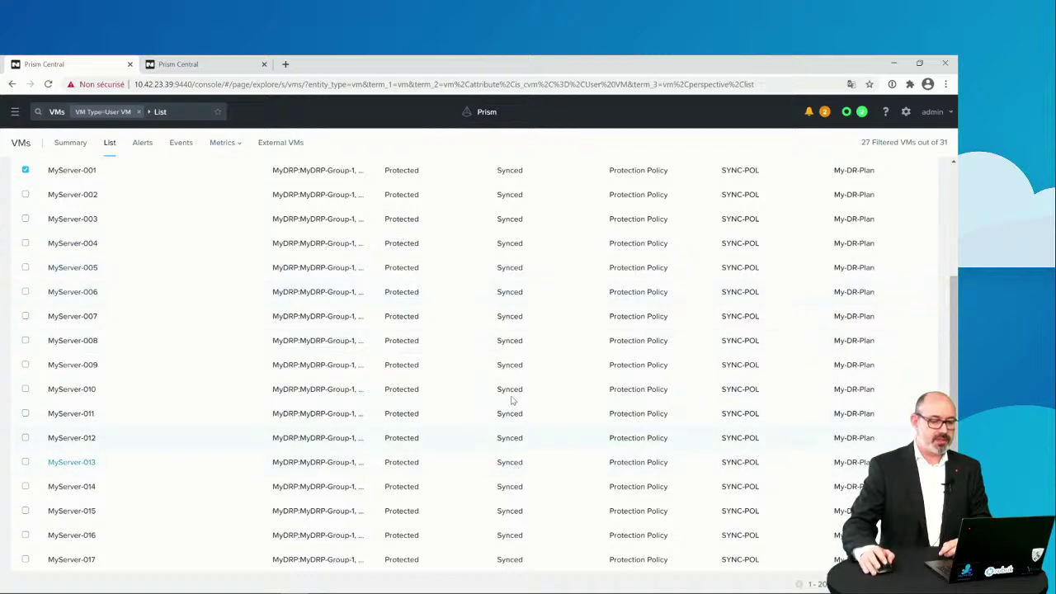
pyautogui.scroll(3, 505, 386)
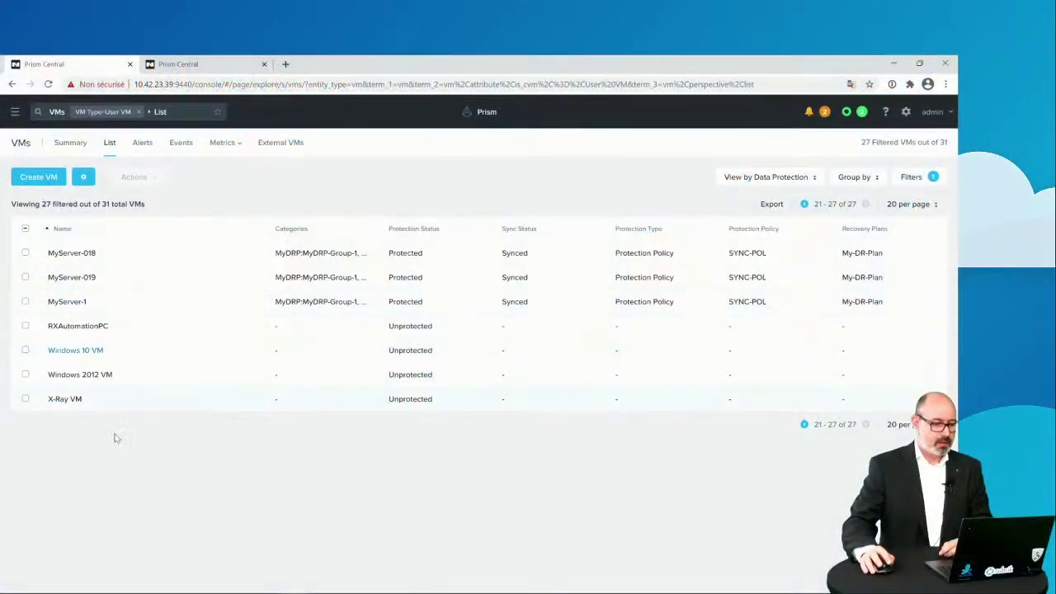
# Launch the console of MyServer-1, add the line "demo" below "My Live" in the open Notepad file, and close the console
pyautogui.rightClick(145, 306)
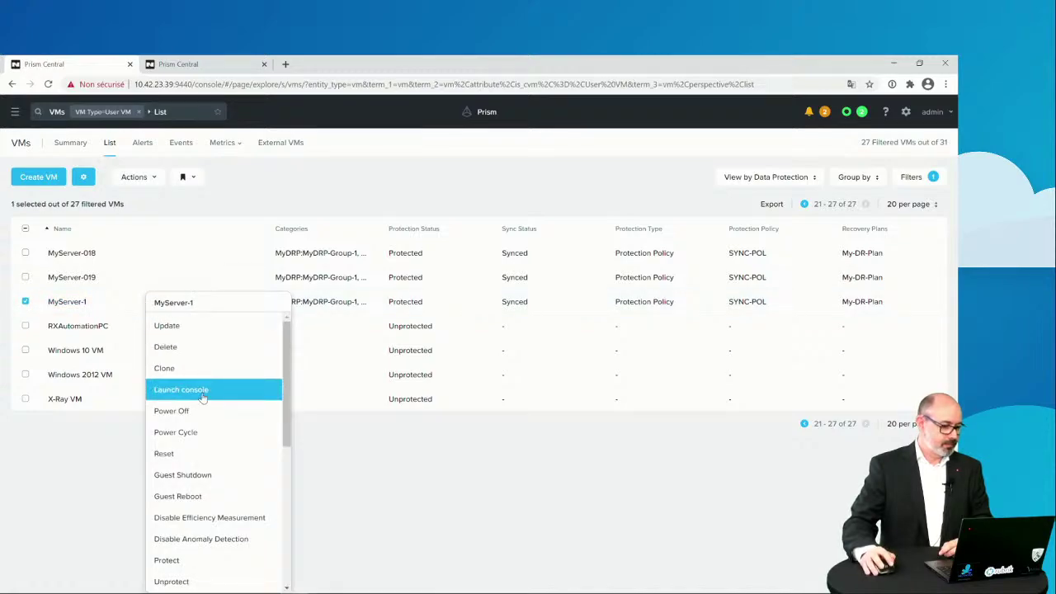
pyautogui.moveTo(176, 68); pyautogui.dragTo(373, 143)
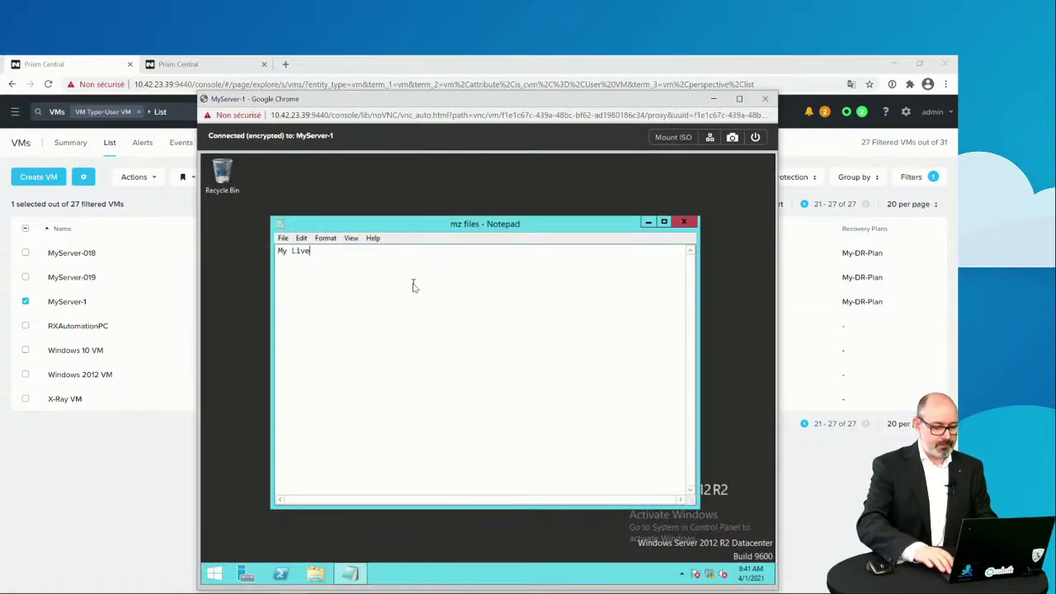
pyautogui.write('mo')
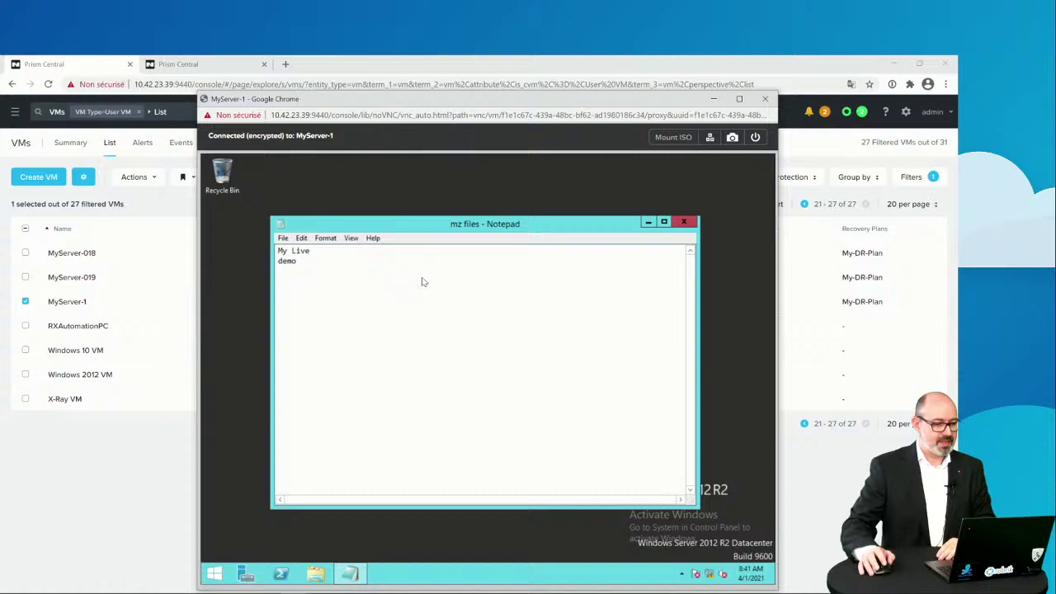
pyautogui.click(764, 98)
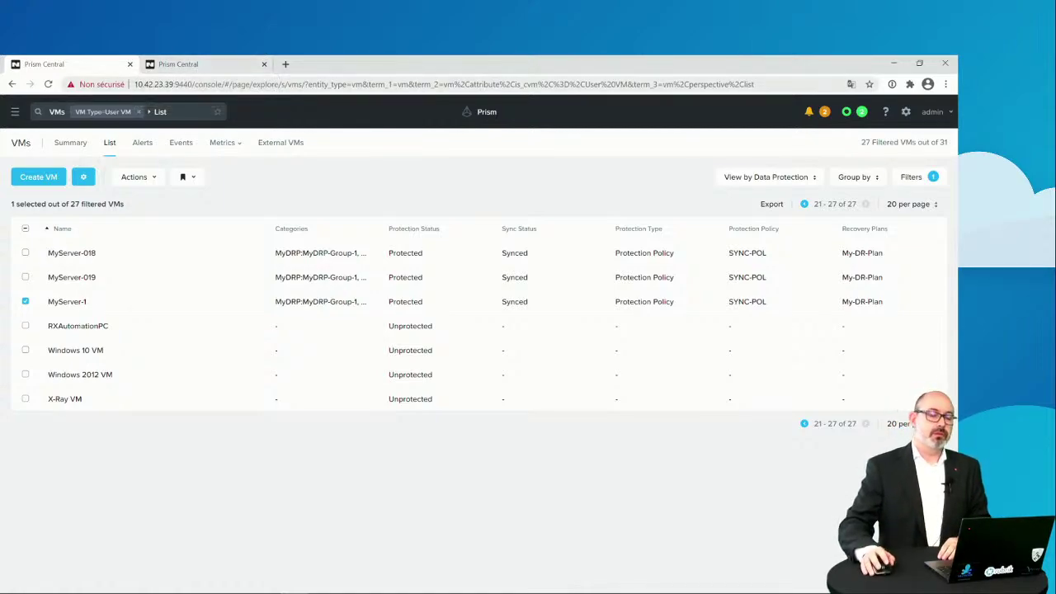
# On the recovery site's Prism Central (10.42.7.39), run a planned failover of My-DR-Plan from PC_10.42.23.39 to Local AZ with live VM migration
pyautogui.click(211, 66)
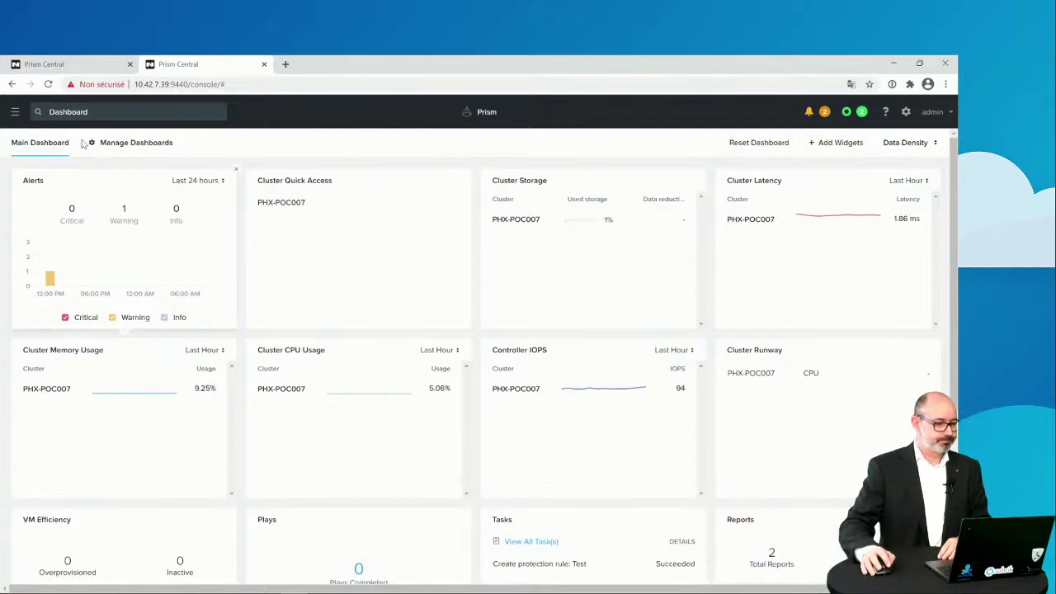
pyautogui.click(15, 114)
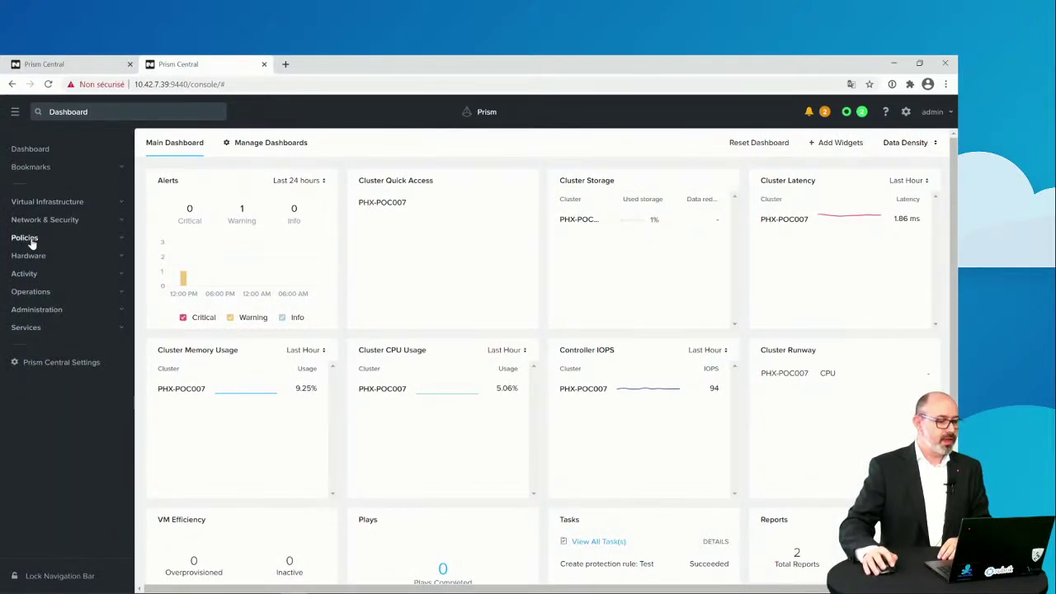
pyautogui.click(37, 239)
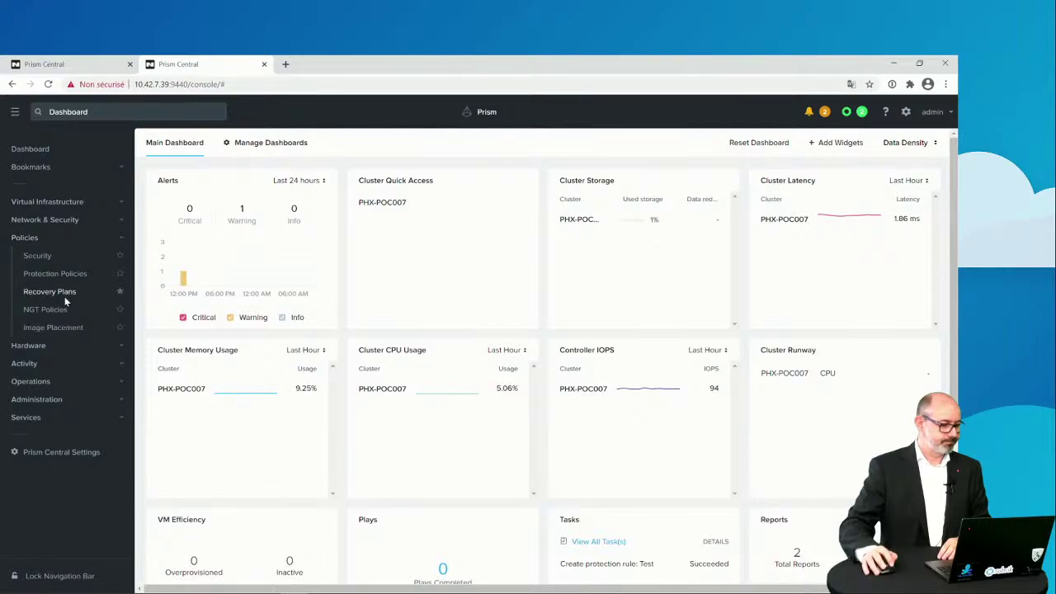
pyautogui.click(62, 293)
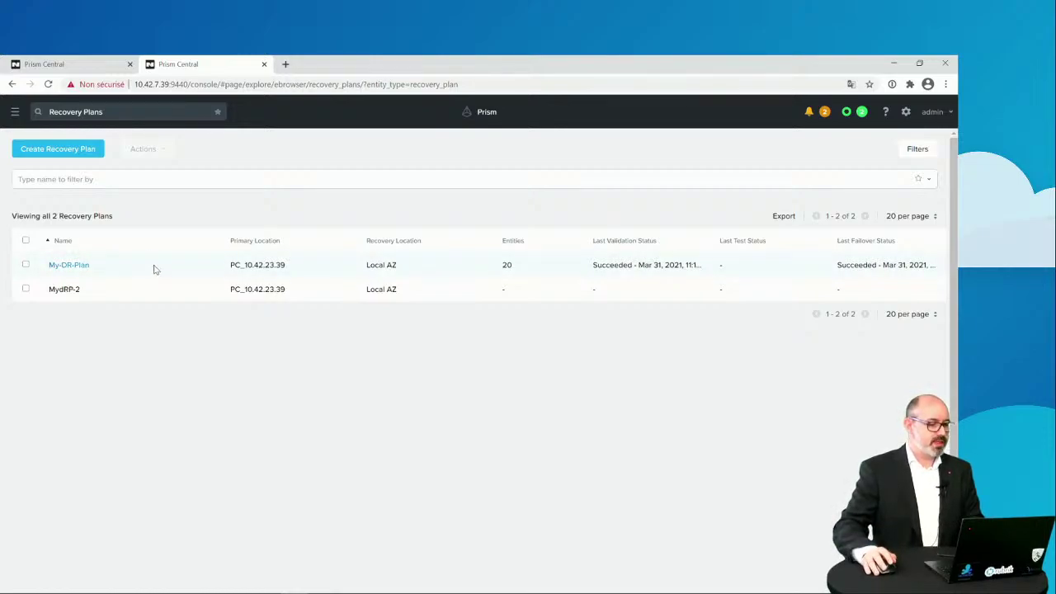
pyautogui.rightClick(153, 267)
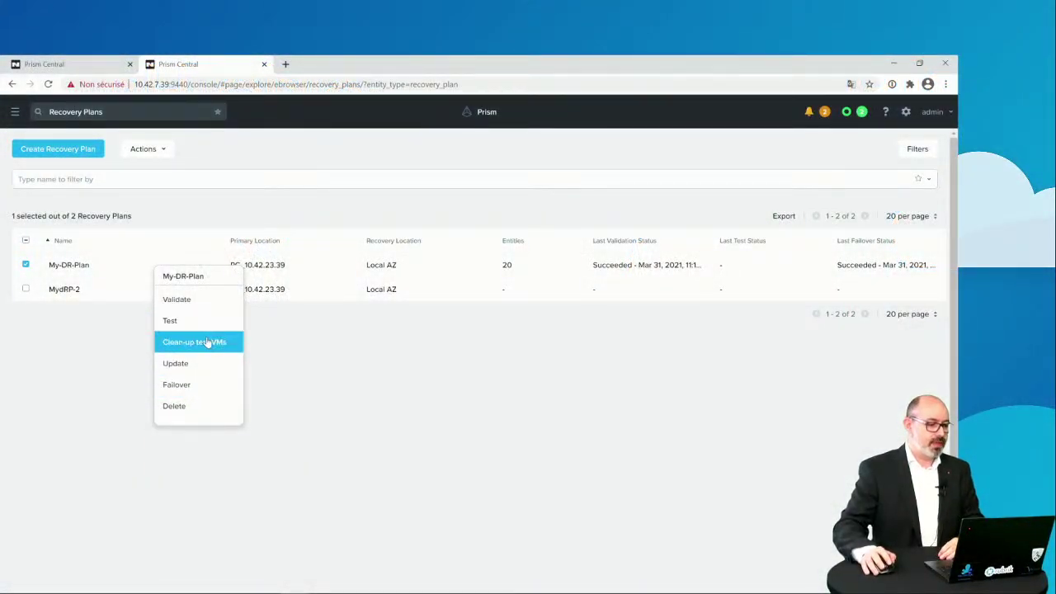
pyautogui.click(198, 386)
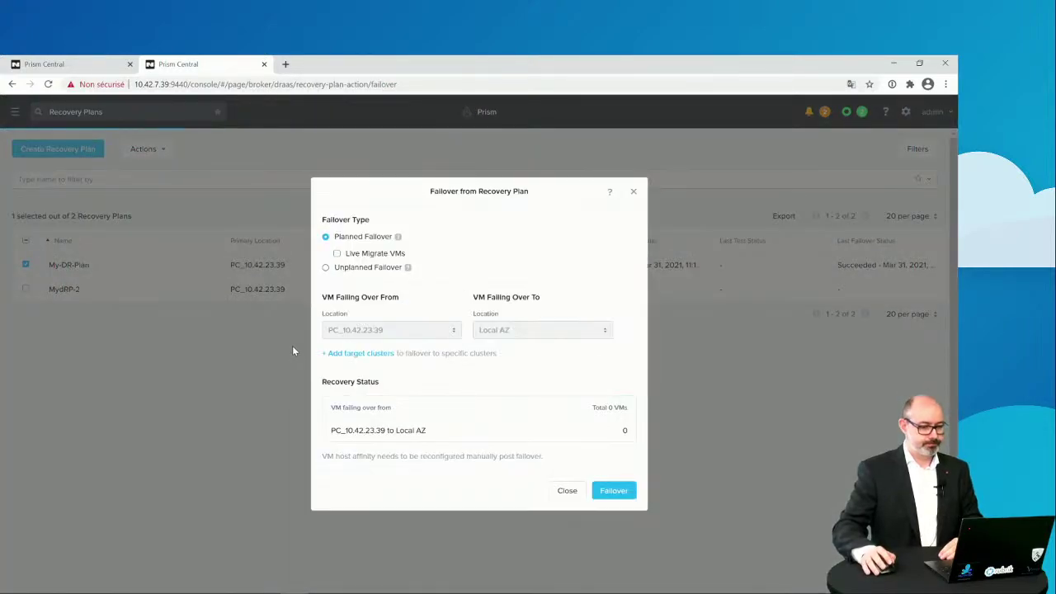
pyautogui.click(338, 252)
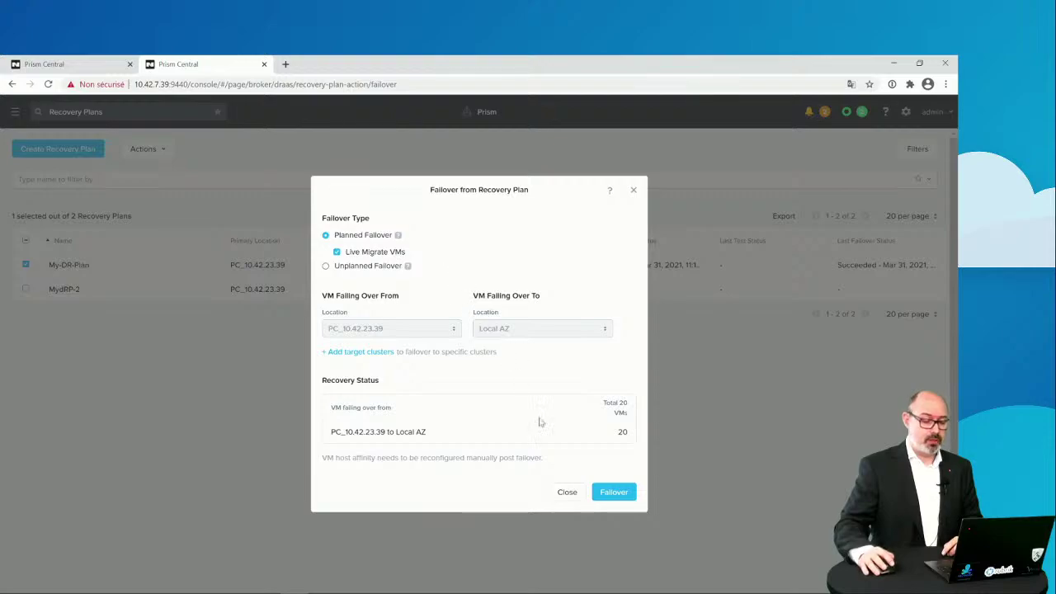
pyautogui.click(622, 491)
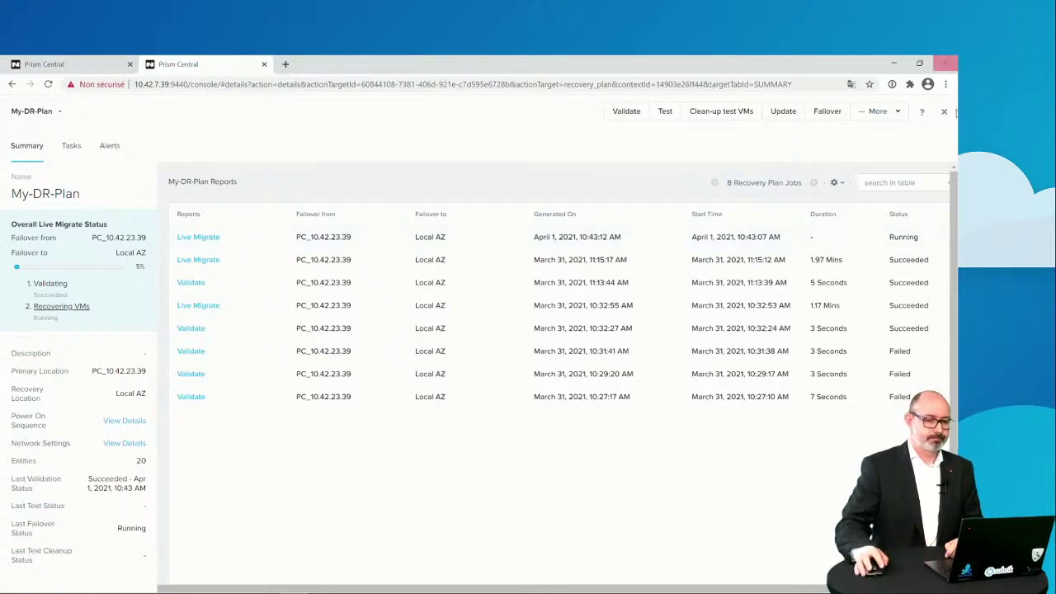
pyautogui.click(944, 111)
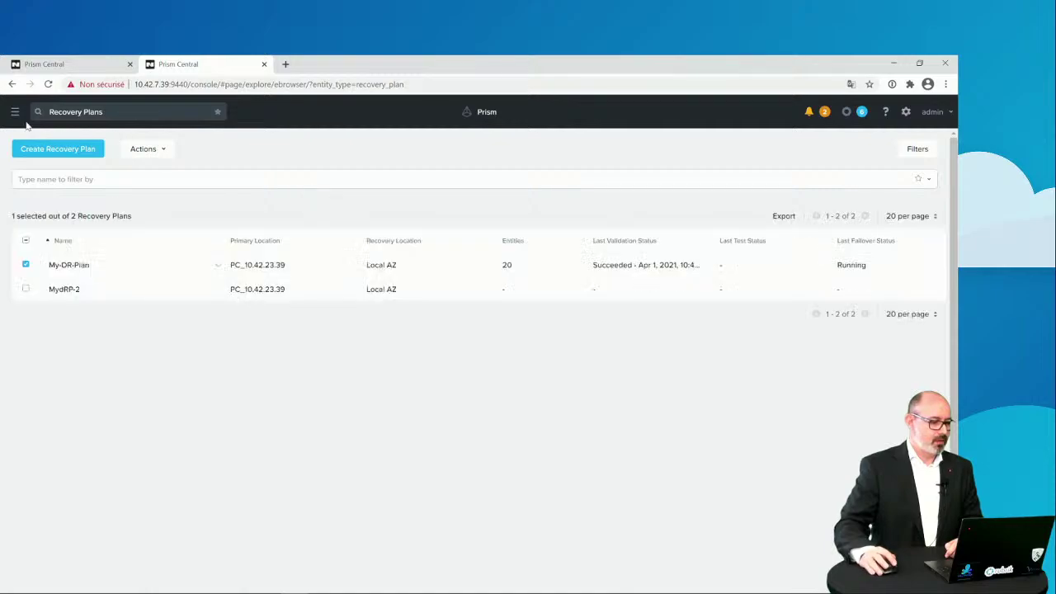
# Show the recovery site's VM list and examine which MyServer VMs have arrived and their categories, protection status and recovery plans
pyautogui.click(14, 113)
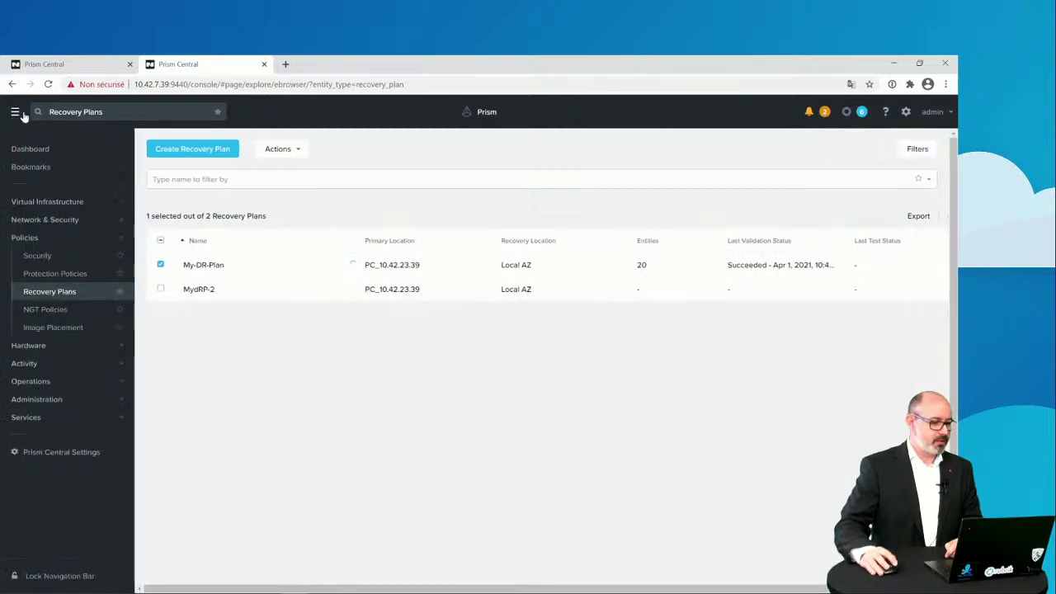
pyautogui.click(45, 168)
pyautogui.click(38, 184)
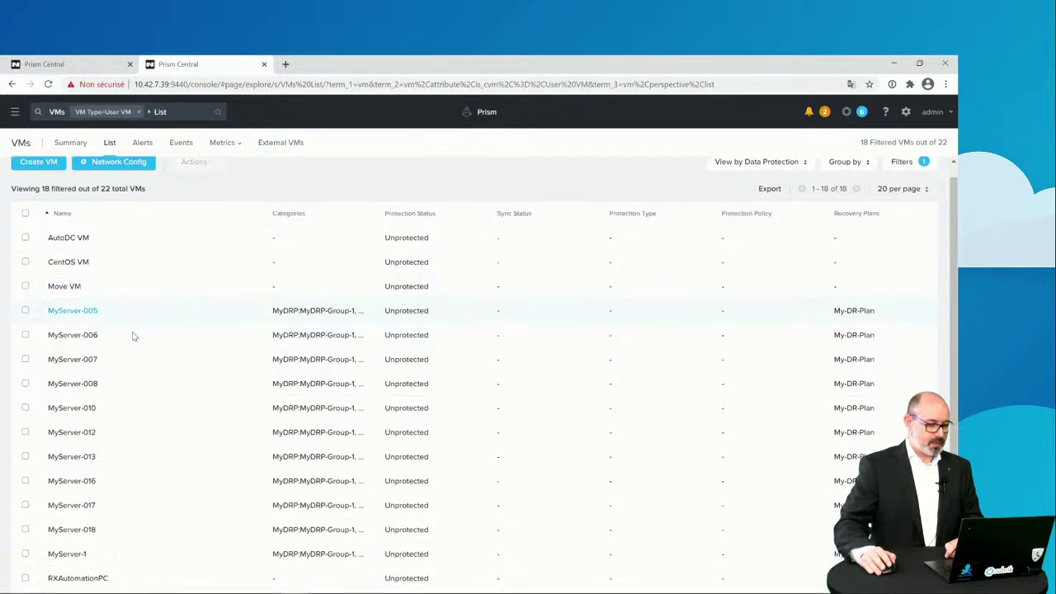
pyautogui.scroll(-3, 136, 338)
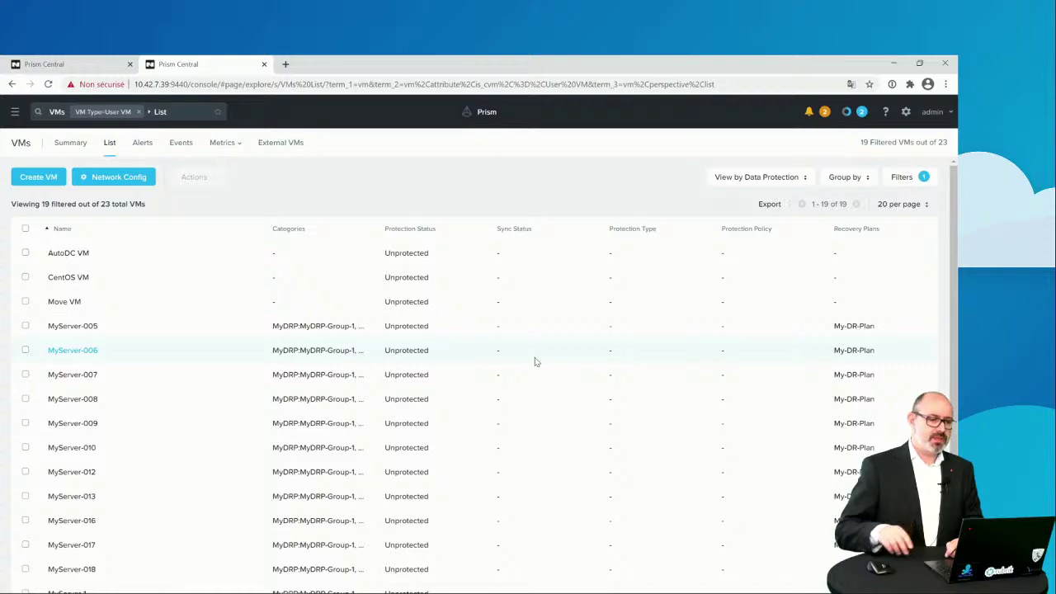
pyautogui.scroll(-1, 532, 360)
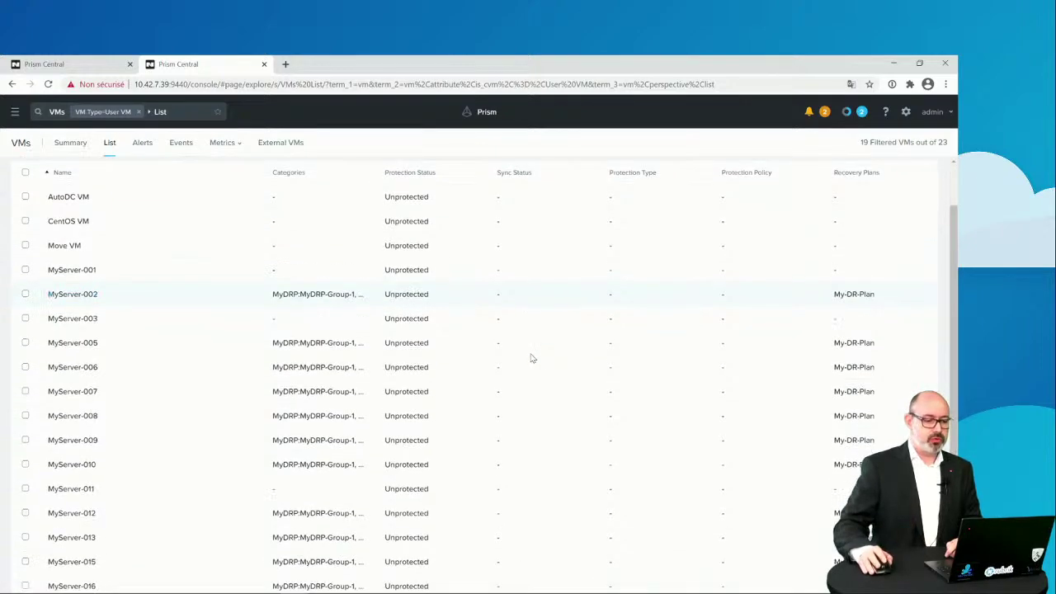
pyautogui.scroll(-2, 490, 396)
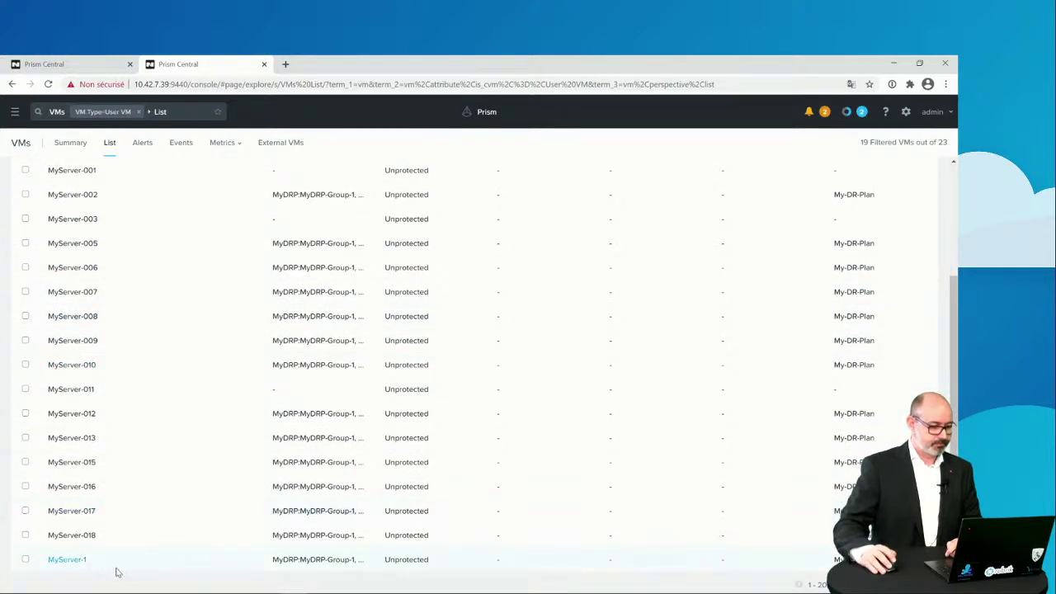
# Launch the console of MyServer-1 on the recovery site, add the line "demo ok" to the open Notepad file, and close the console
pyautogui.rightClick(117, 567)
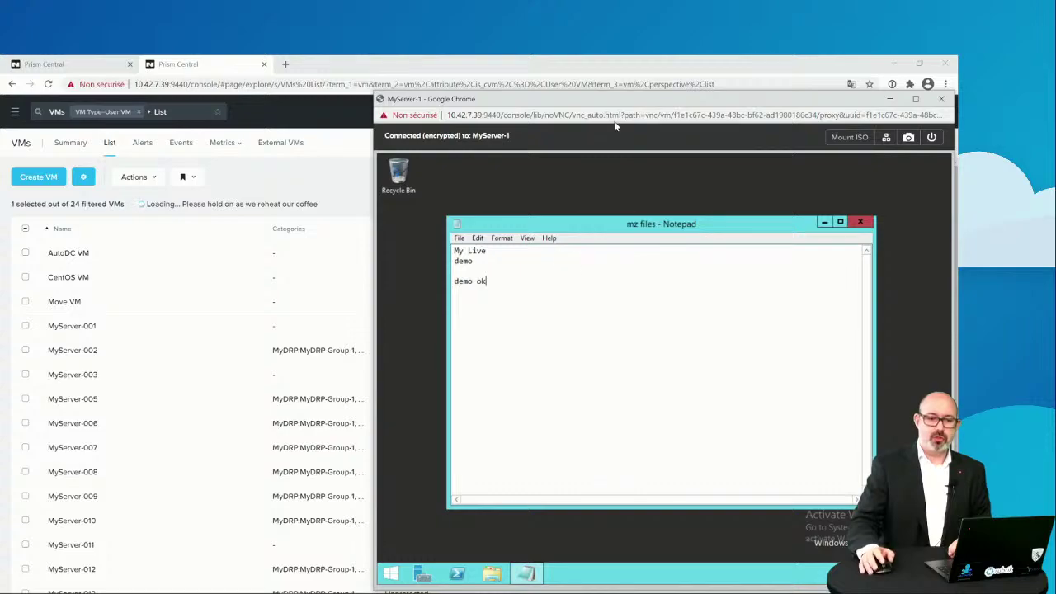
pyautogui.moveTo(632, 97); pyautogui.dragTo(618, 100)
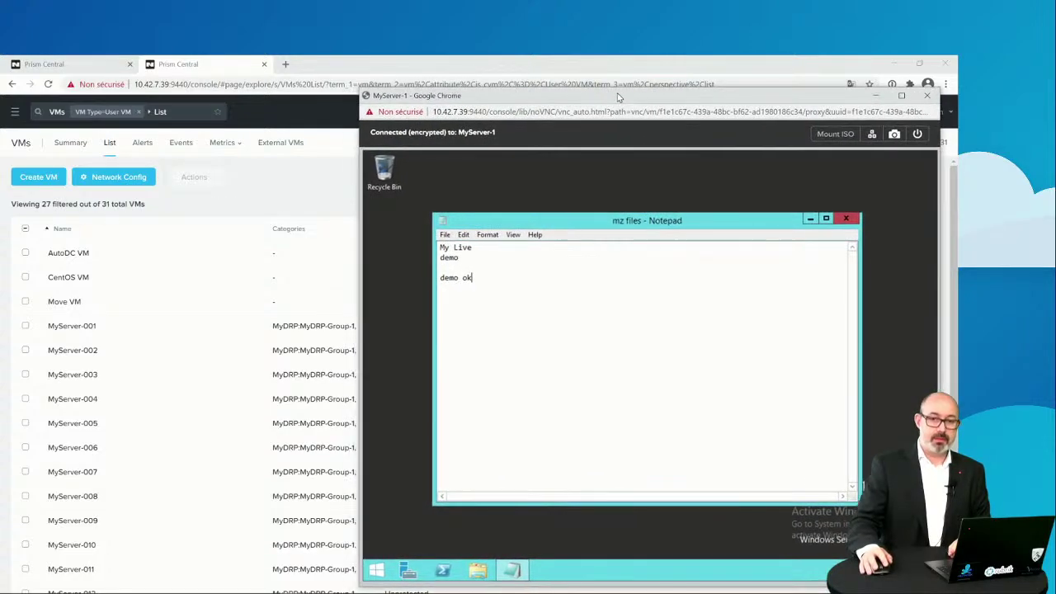
pyautogui.click(927, 100)
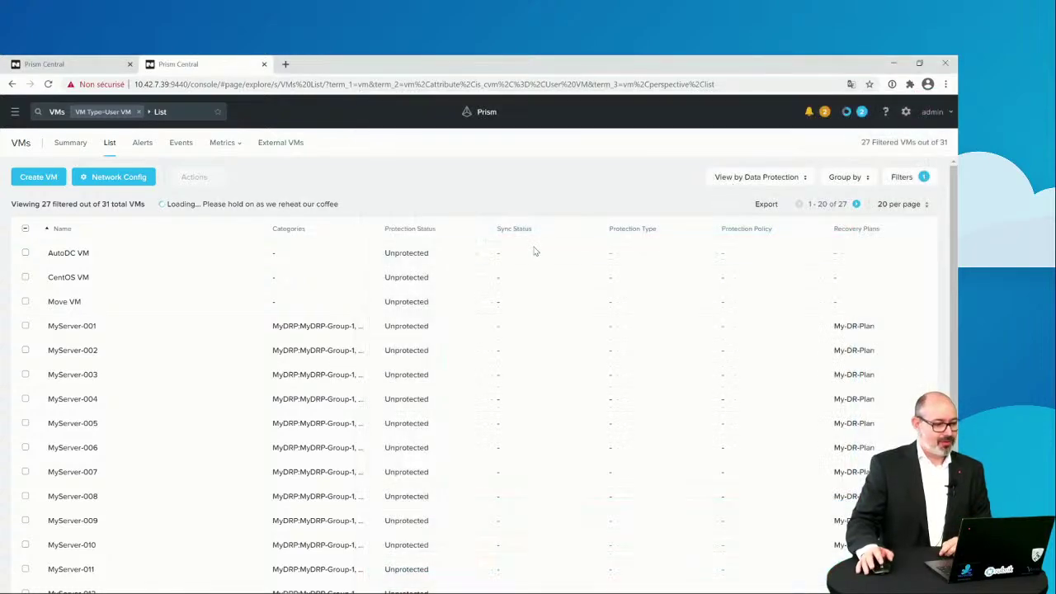
# Examine the complete set of migrated VMs in the recovery site's list, and check the VM list on the primary site's Prism Central (10.42.23.39)
pyautogui.scroll(-2, 220, 497)
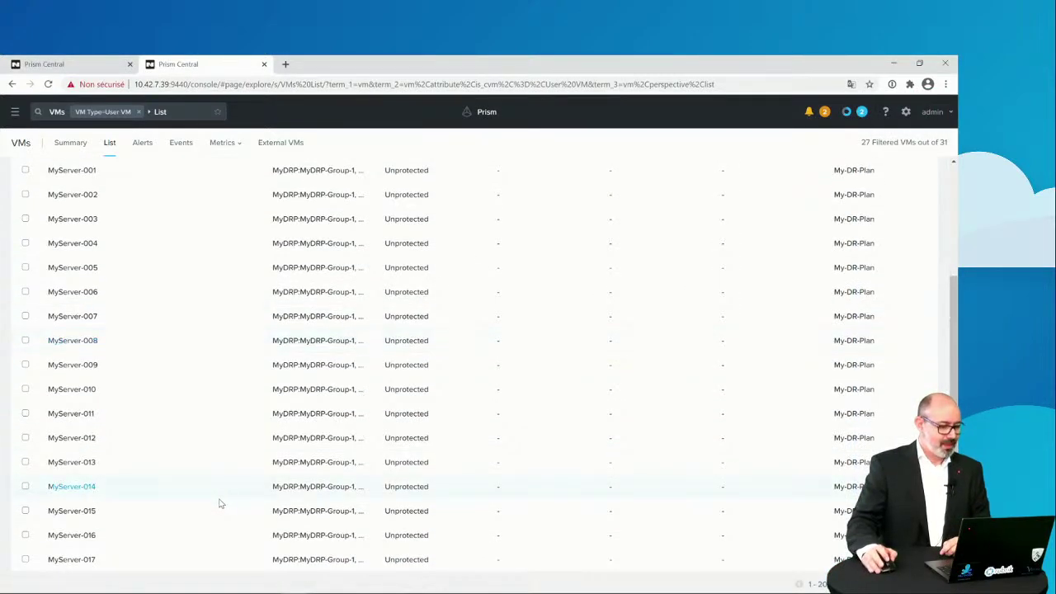
pyautogui.scroll(3, 127, 556)
pyautogui.scroll(-2, 232, 375)
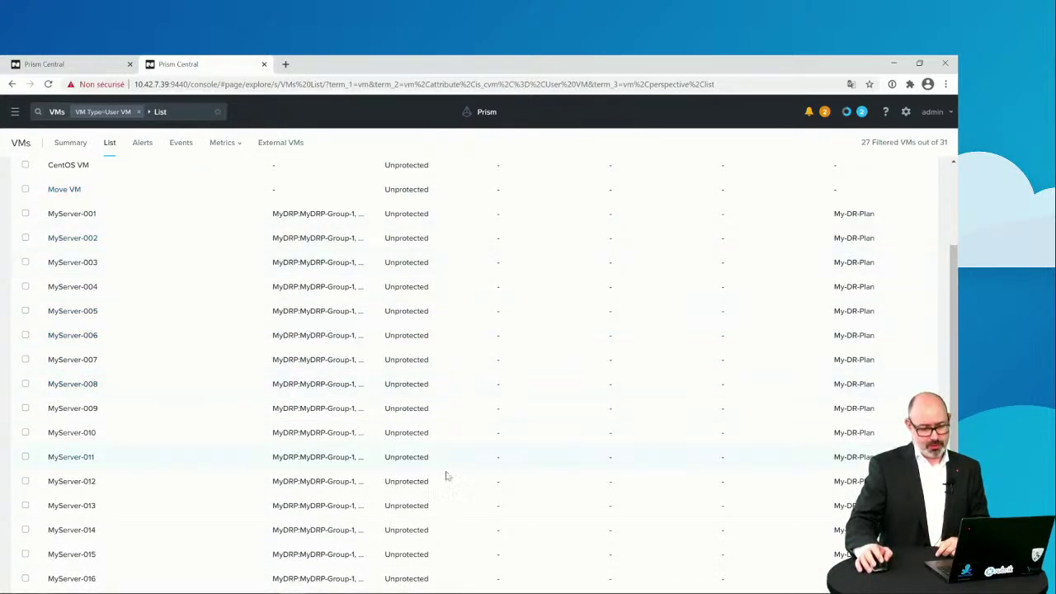
pyautogui.scroll(-1, 467, 467)
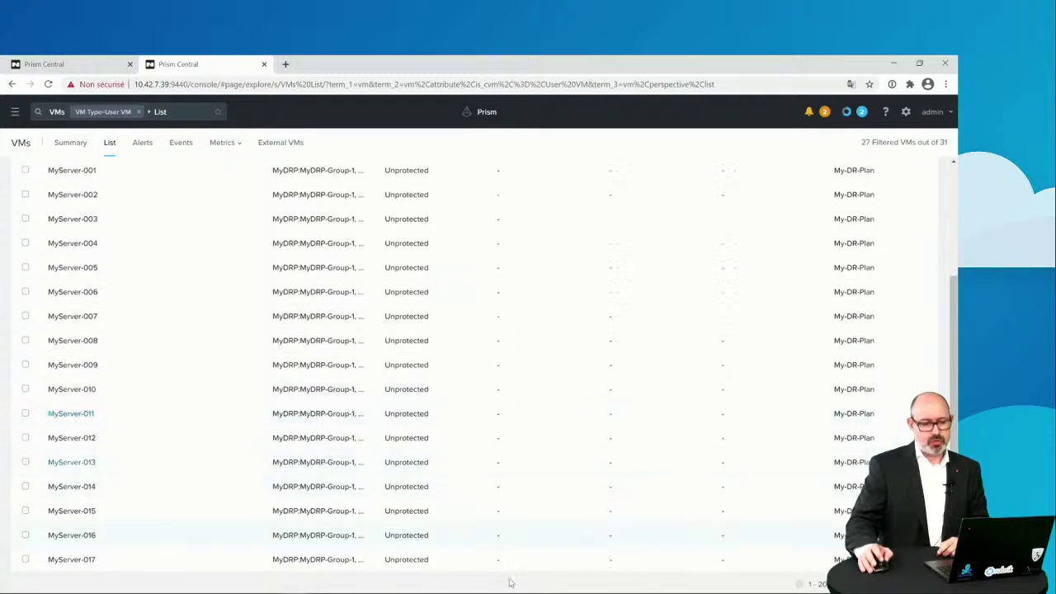
pyautogui.scroll(3, 448, 344)
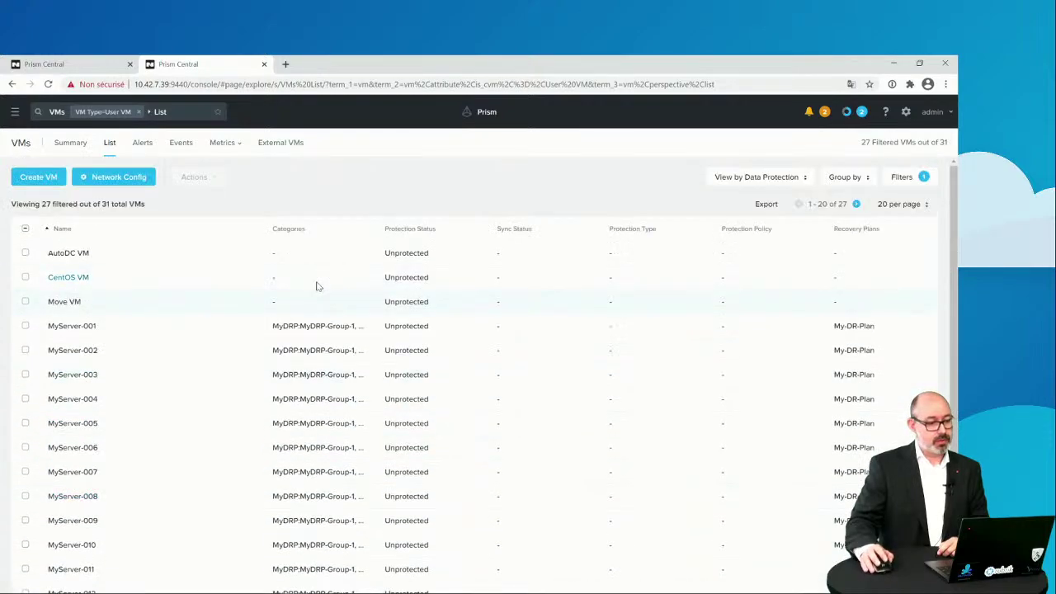
pyautogui.click(77, 66)
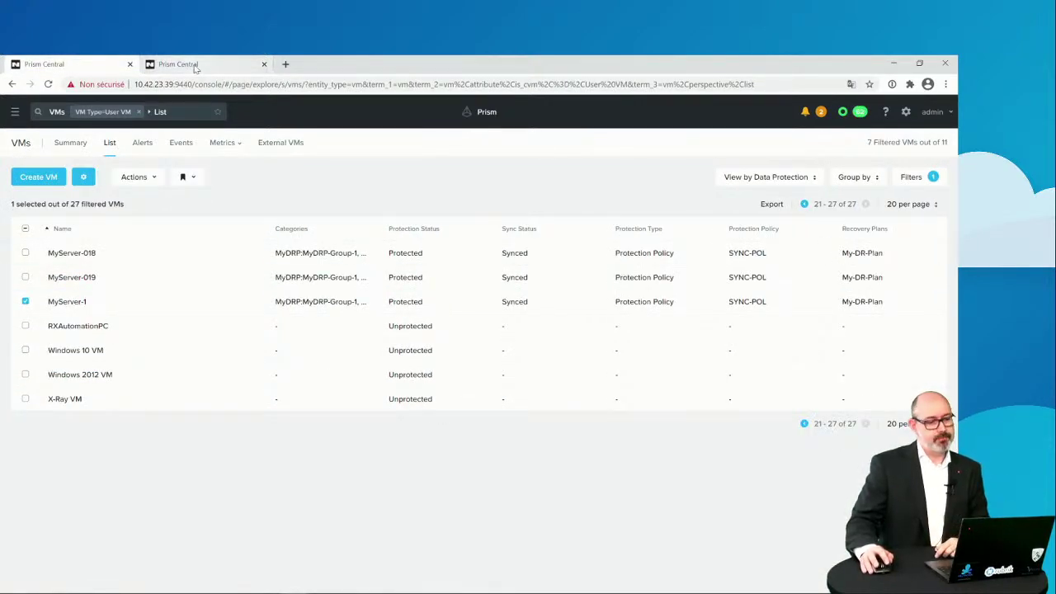